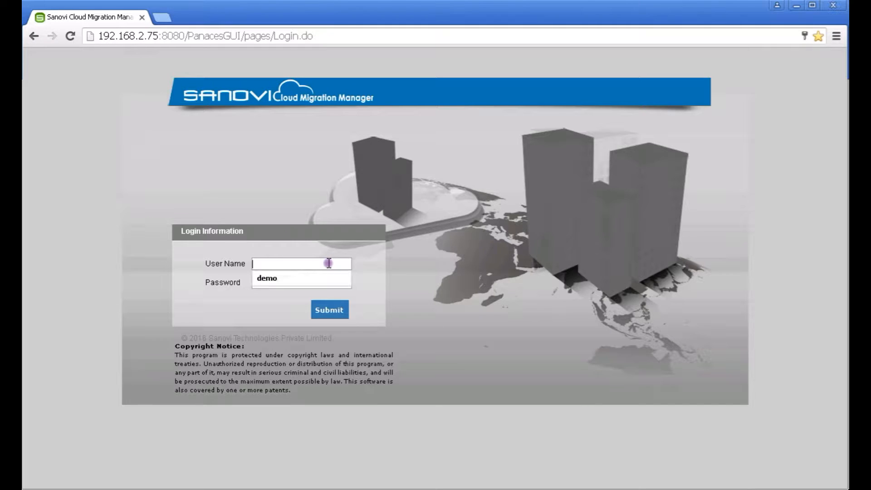
Sign in with the saved login credentials and go to the Discovery page
key("Down")
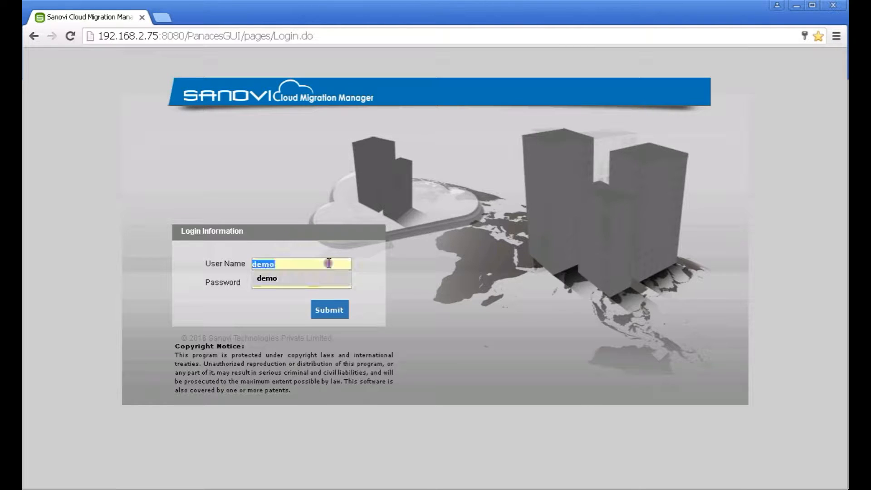
key("Return")
key("Tab")
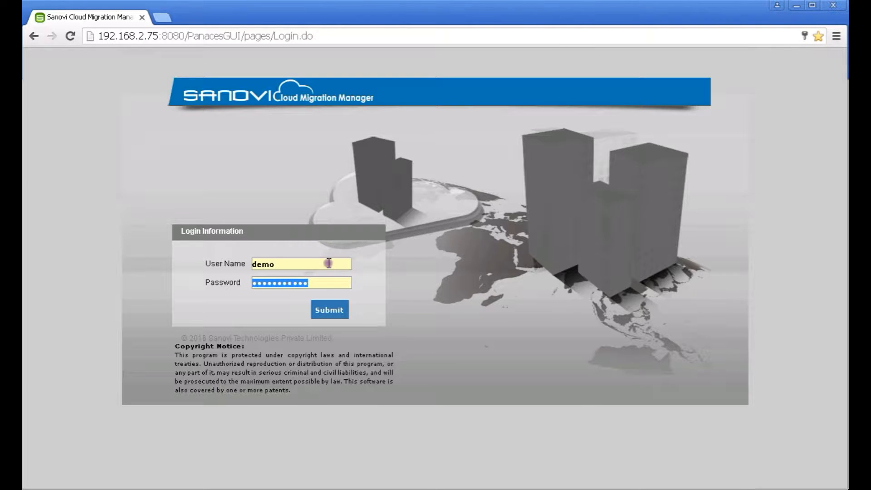
left_click(328, 314)
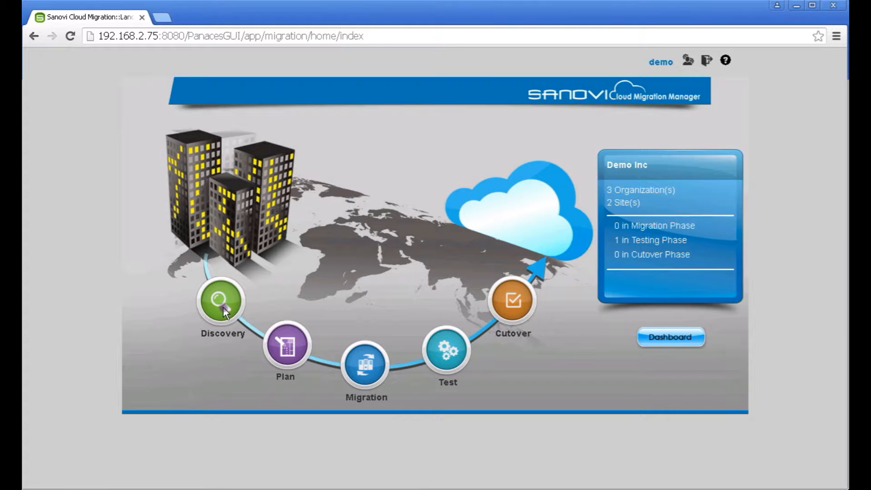
left_click(223, 302)
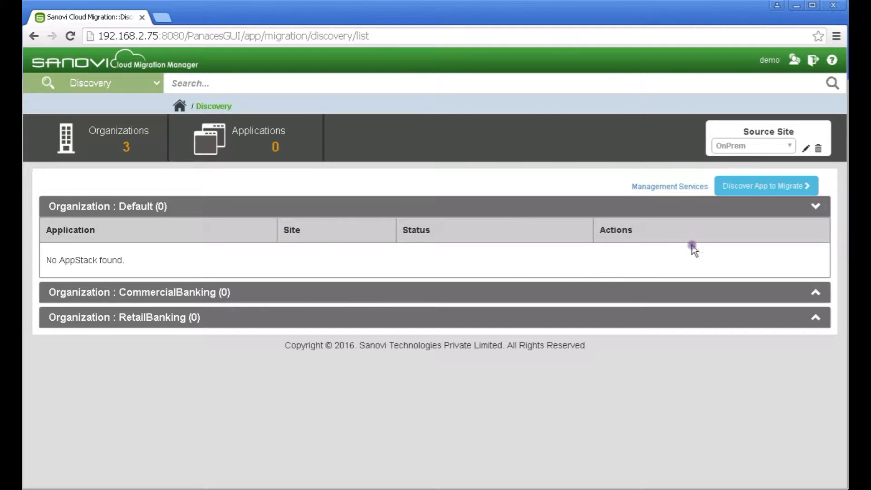
Start discovering a new app to migrate and name it DemoApp
left_click(768, 187)
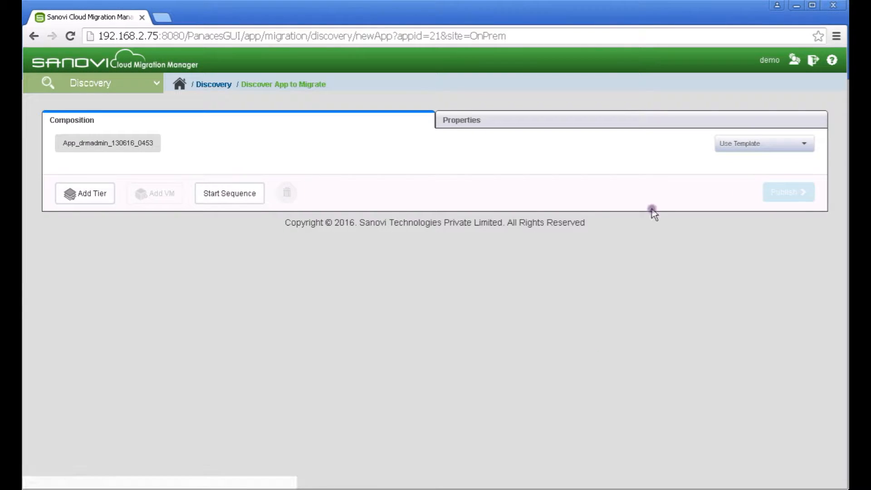
left_click(155, 145)
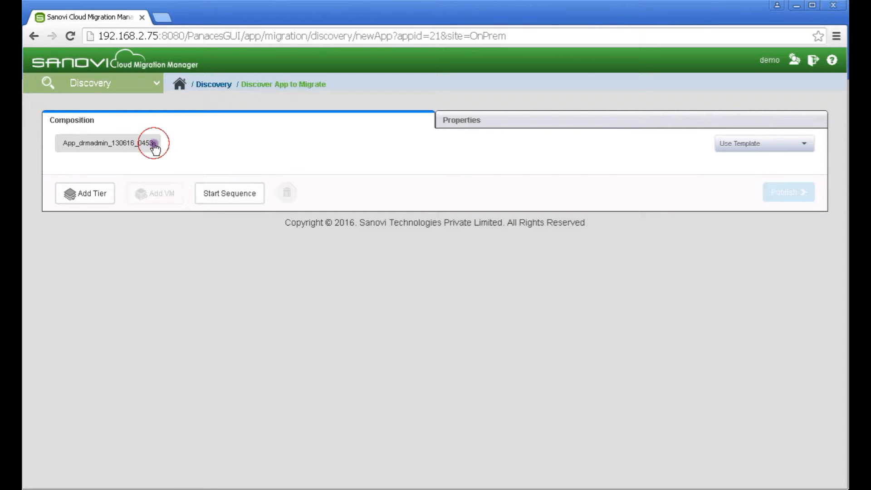
type("DemoApp")
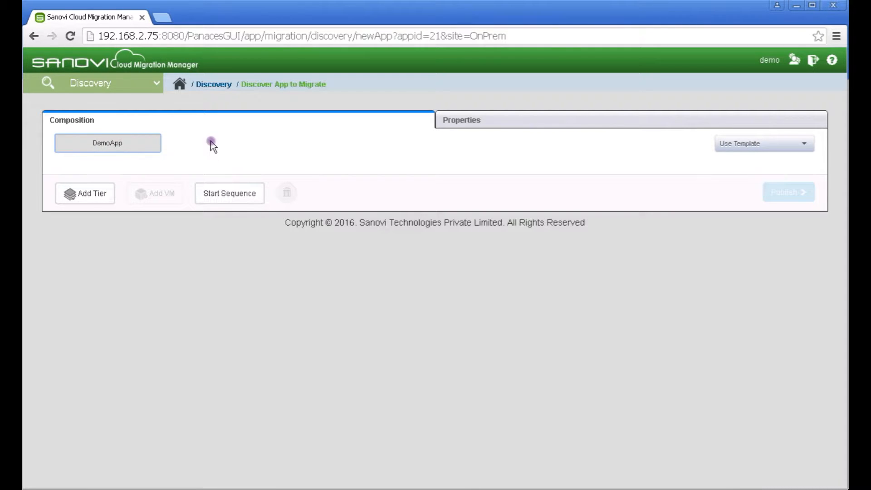
Give DemoApp Web, Application and Database tiers, then begin adding VMs
left_click(105, 193)
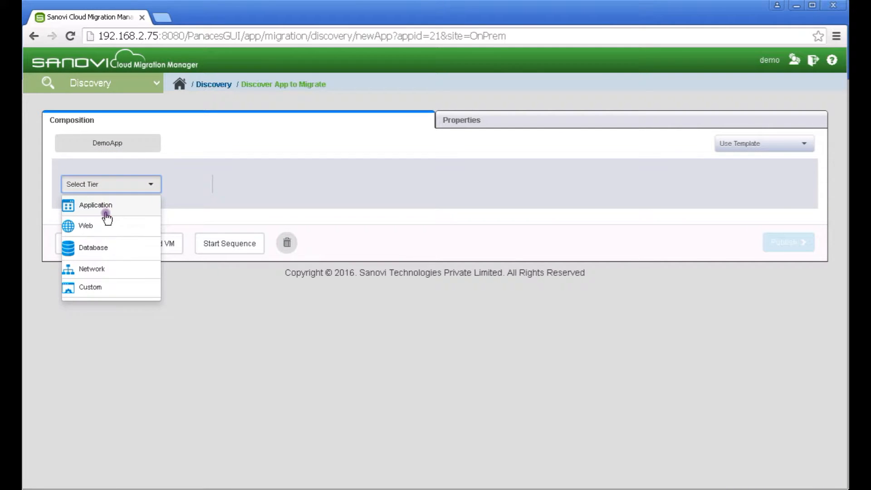
left_click(104, 226)
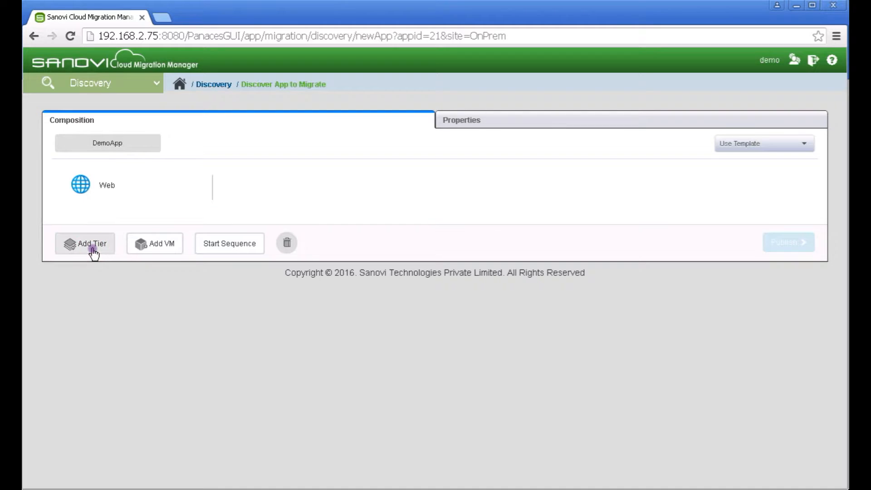
left_click(89, 248)
left_click(98, 237)
left_click(97, 253)
left_click(91, 294)
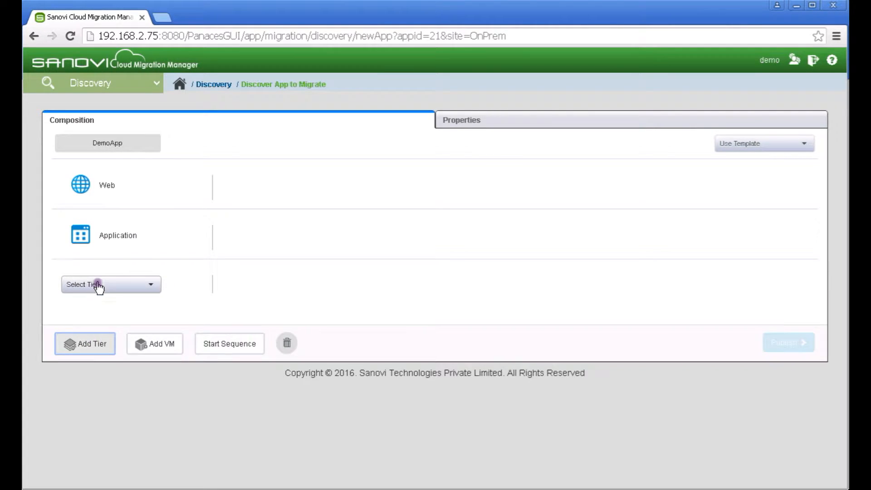
left_click(99, 286)
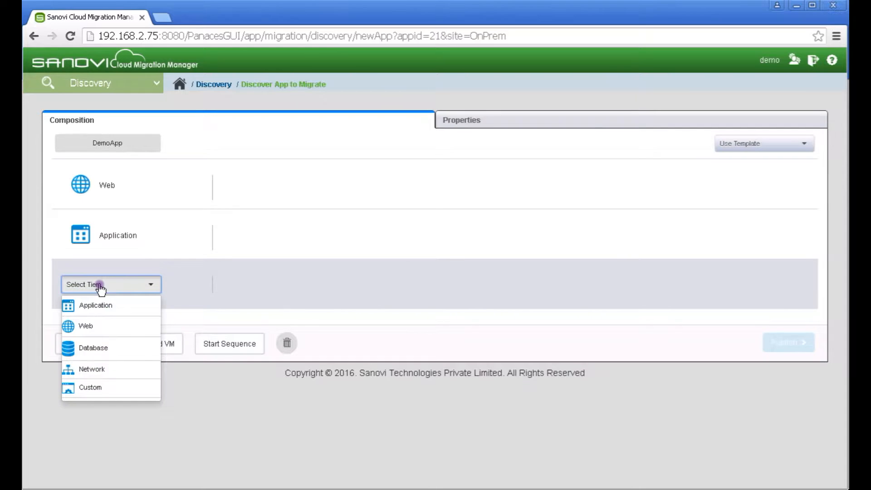
left_click(101, 349)
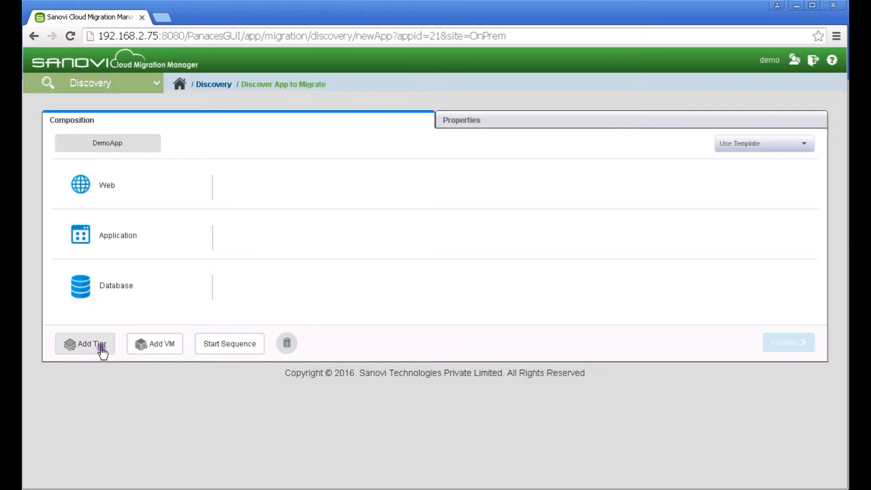
left_click(152, 350)
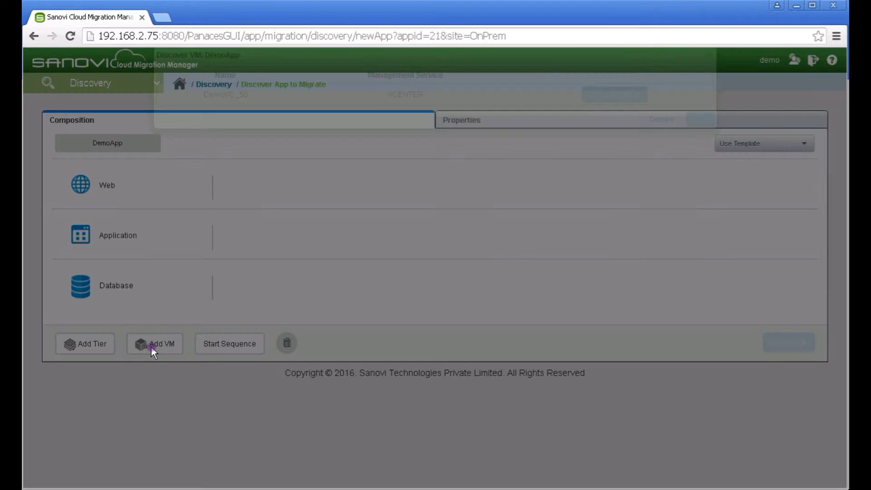
List DemoVC_50's VMs and select Demo_hipergateapp, Demo_hipergatedb and Demo_hipergateweb
left_click(612, 116)
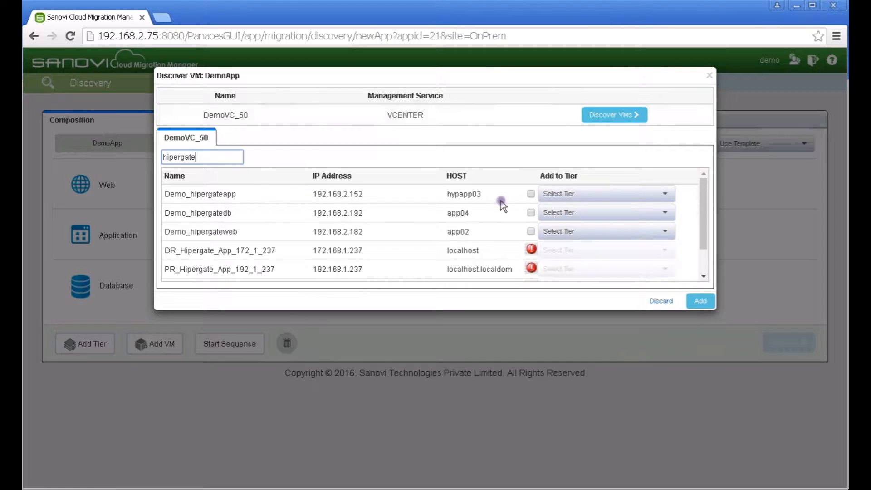
left_click(531, 194)
left_click(532, 213)
left_click(531, 232)
Assign them to the Application, Database and Web tiers respectively and add them to DemoApp
left_click(616, 194)
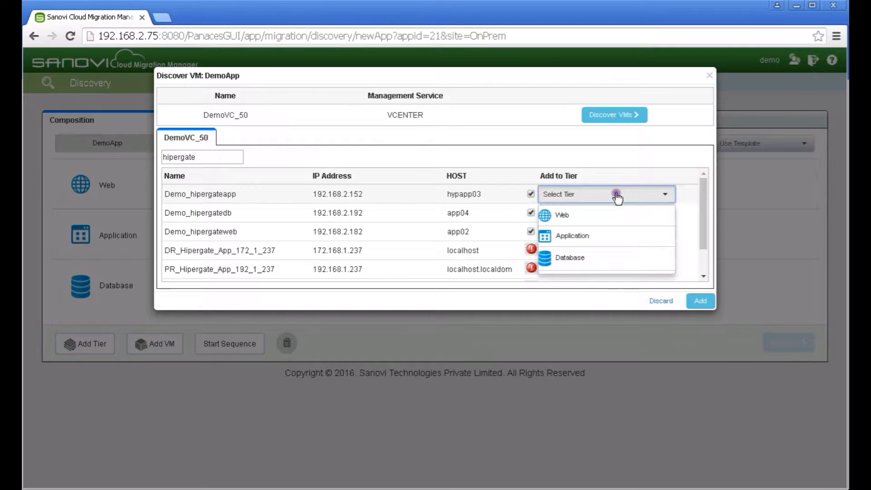
left_click(594, 236)
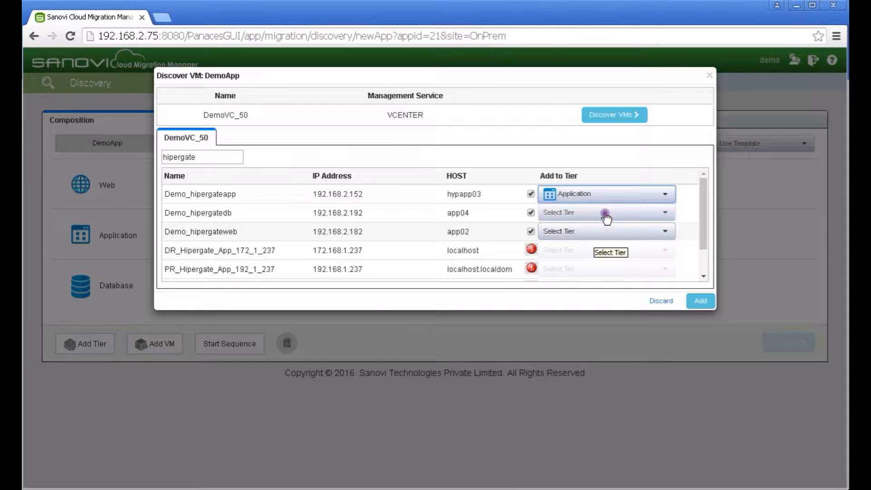
left_click(604, 215)
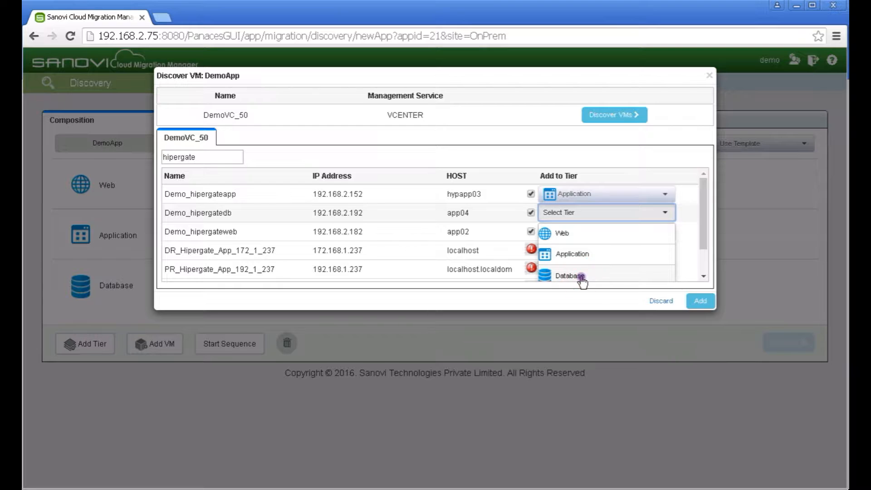
left_click(581, 277)
left_click(597, 236)
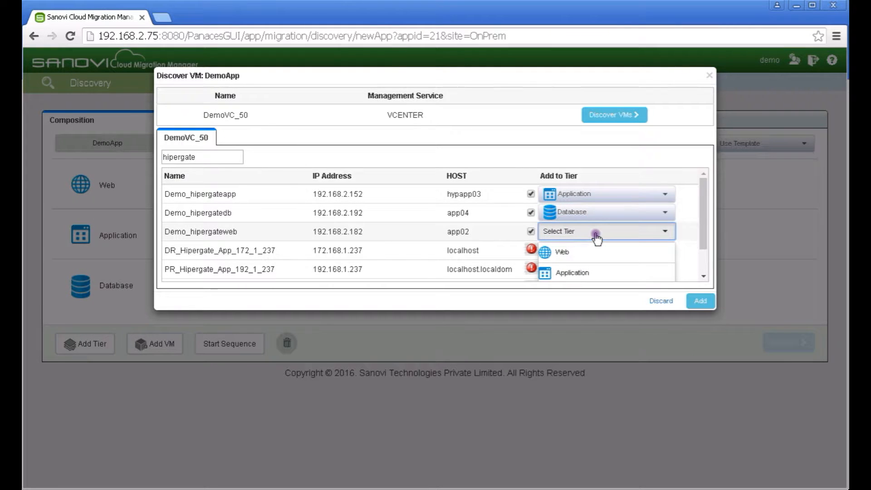
left_click(630, 251)
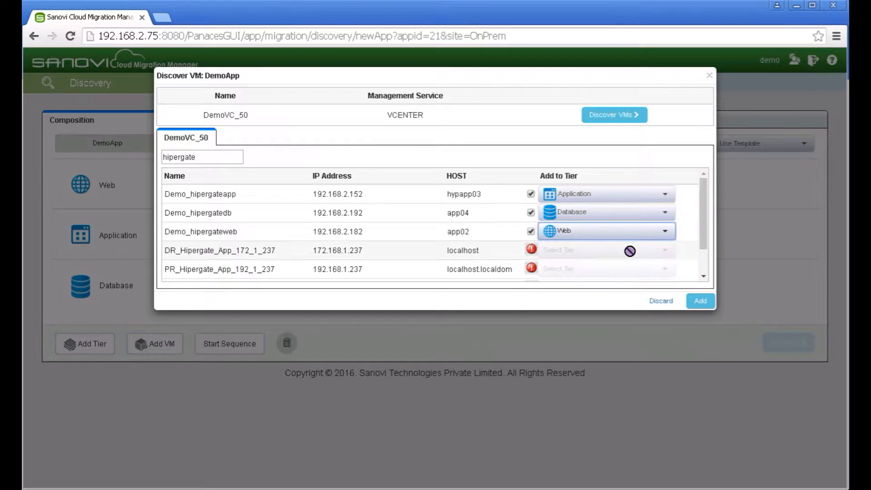
left_click(701, 302)
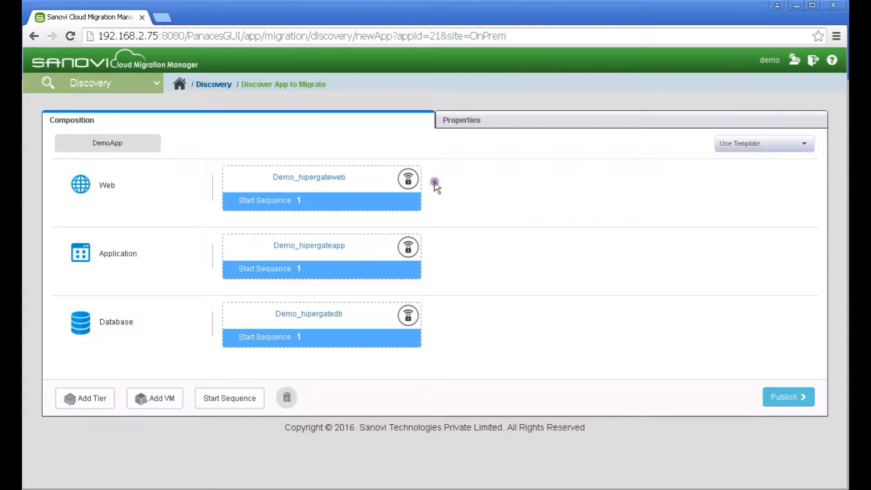
Make the web VM public and set start levels: hipergatedb 1, hipergateapp 2, hipergateweb 3
left_click(408, 179)
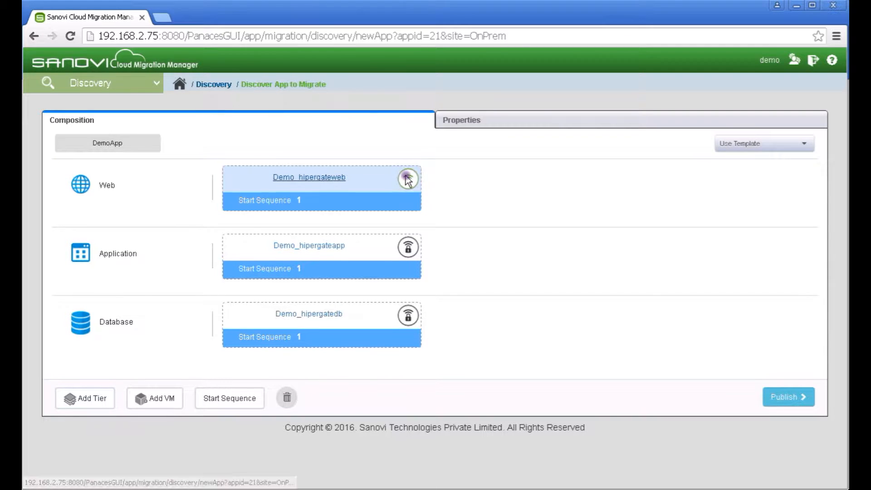
left_click(408, 179)
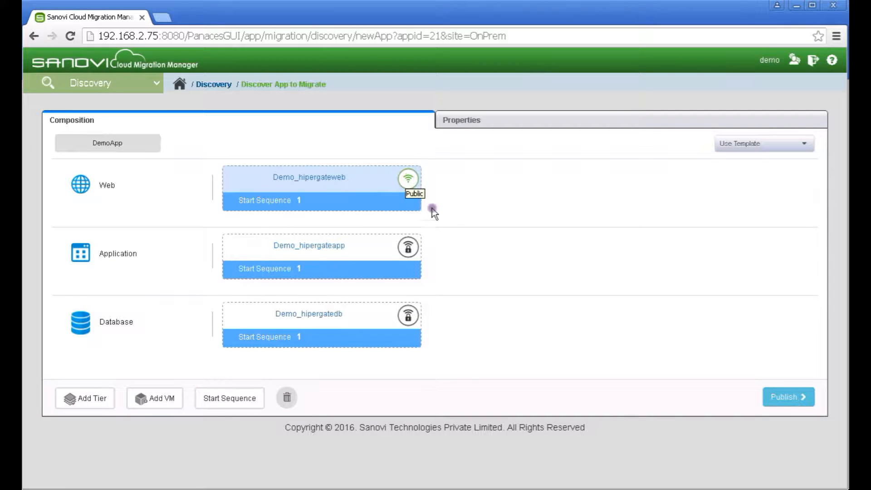
left_click(250, 402)
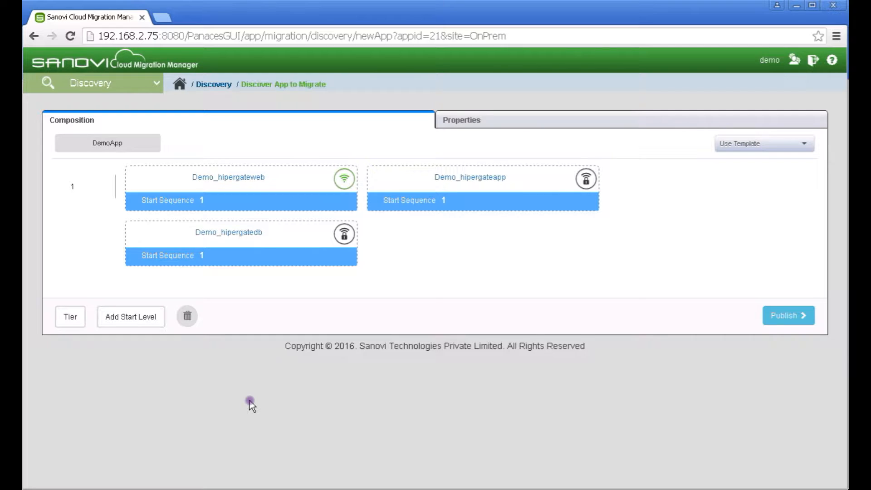
left_click(123, 316)
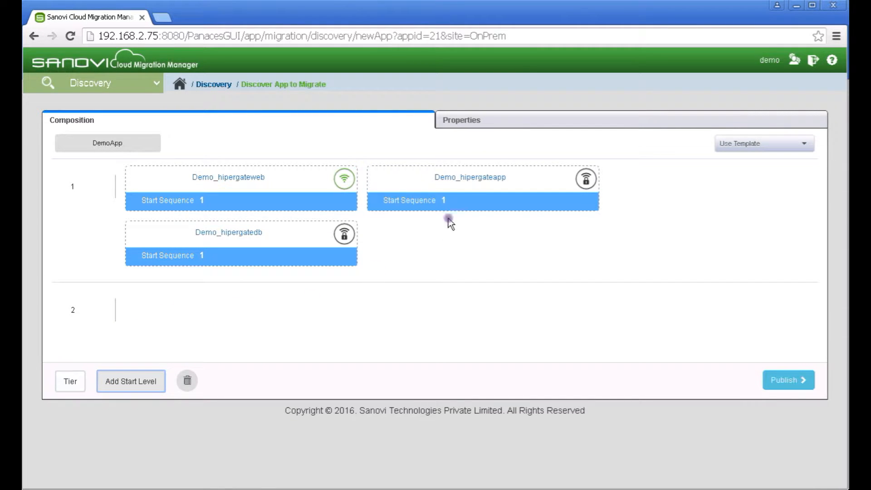
left_click_drag(470, 178, 352, 324)
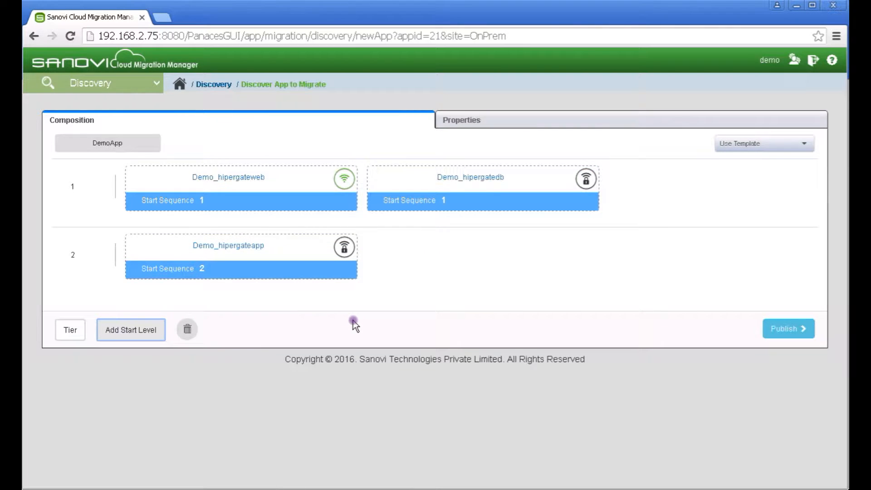
left_click(154, 338)
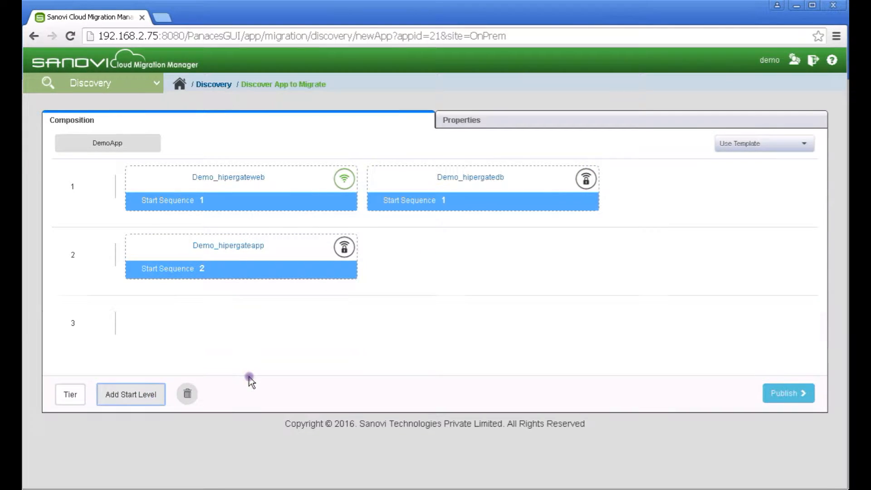
left_click_drag(265, 177, 247, 325)
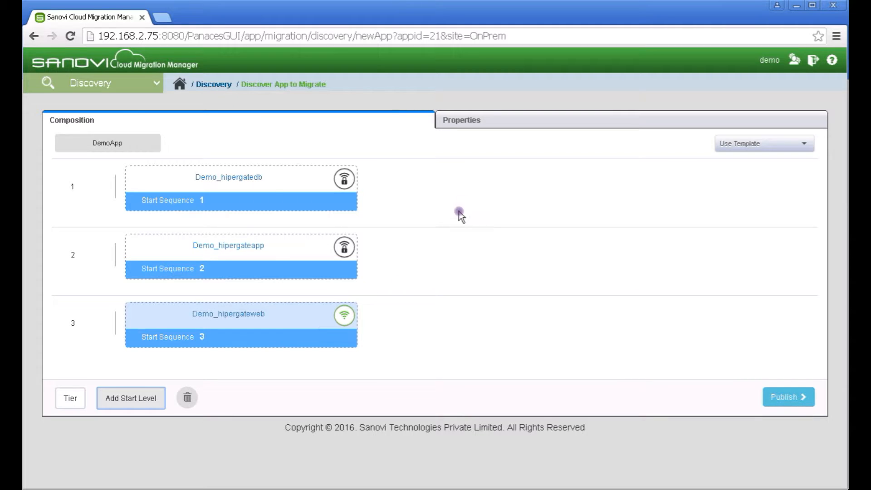
Set DemoApp's organization to CommercialBanking with site OnPrem
left_click(517, 121)
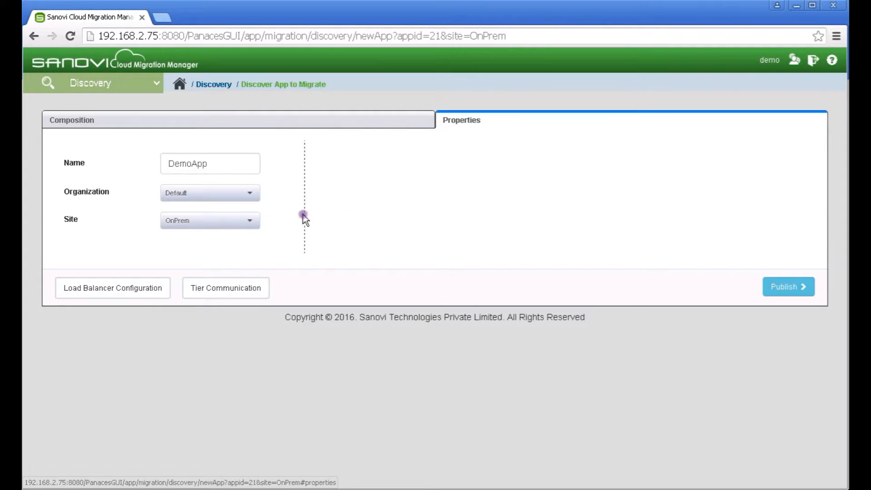
left_click(249, 194)
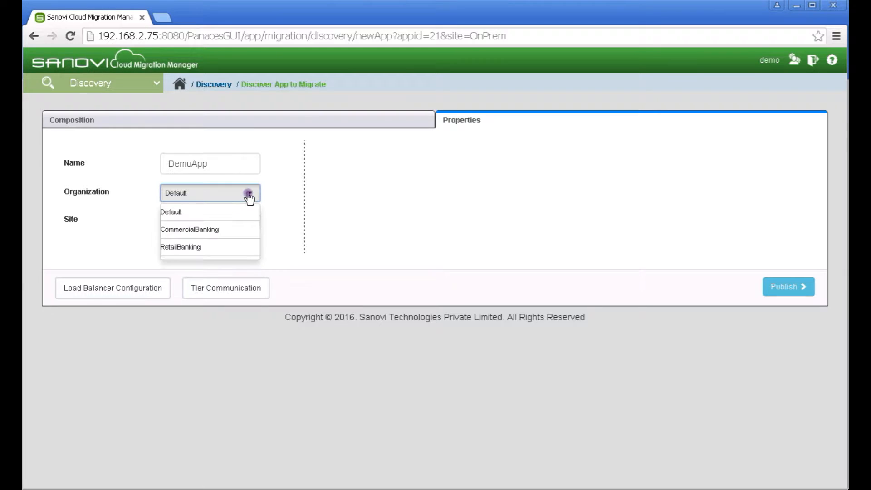
left_click(228, 234)
left_click(233, 220)
left_click(236, 240)
Add an Application-to-Database tier communication rule and publish DemoApp
left_click(237, 287)
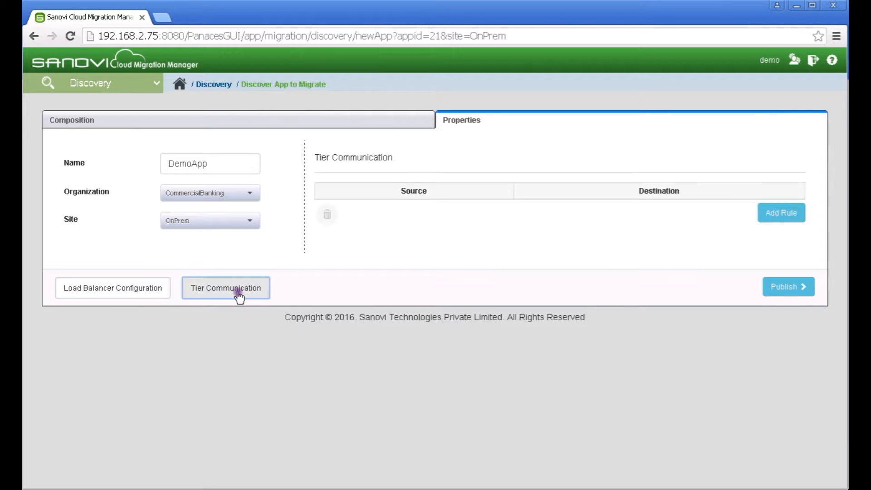
left_click(778, 212)
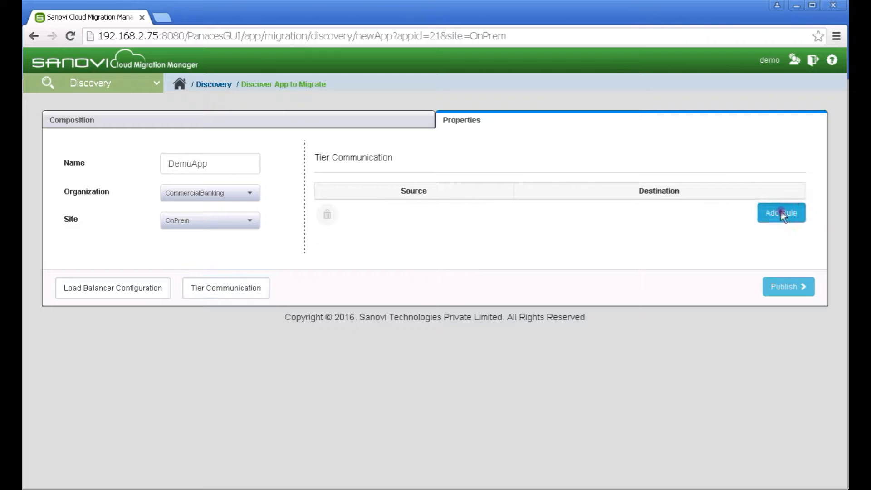
left_click(446, 219)
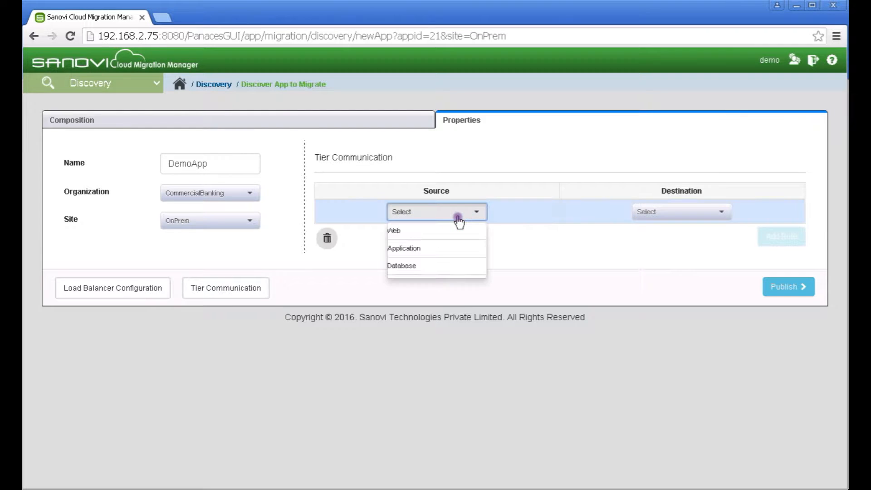
left_click(447, 250)
left_click(677, 216)
left_click(671, 238)
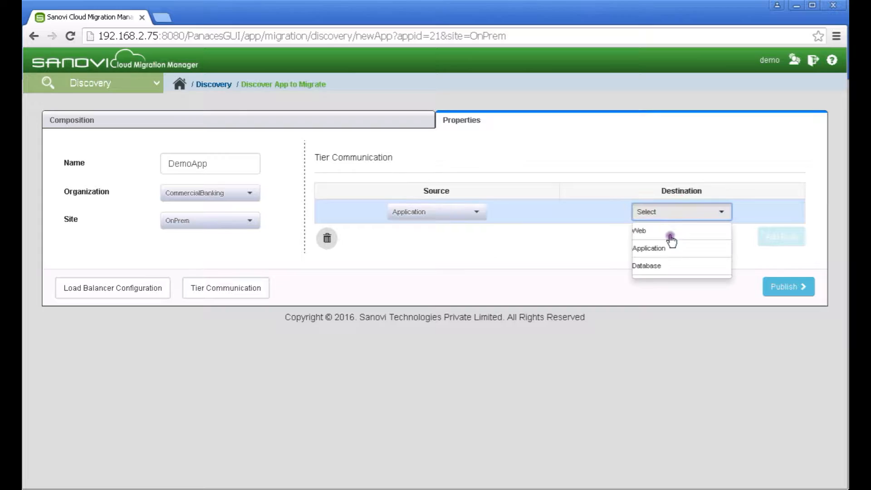
left_click(662, 268)
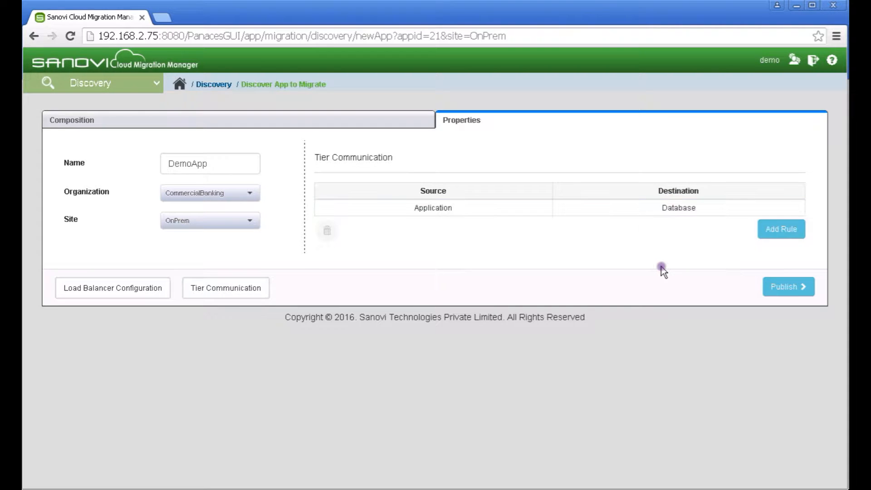
left_click(790, 288)
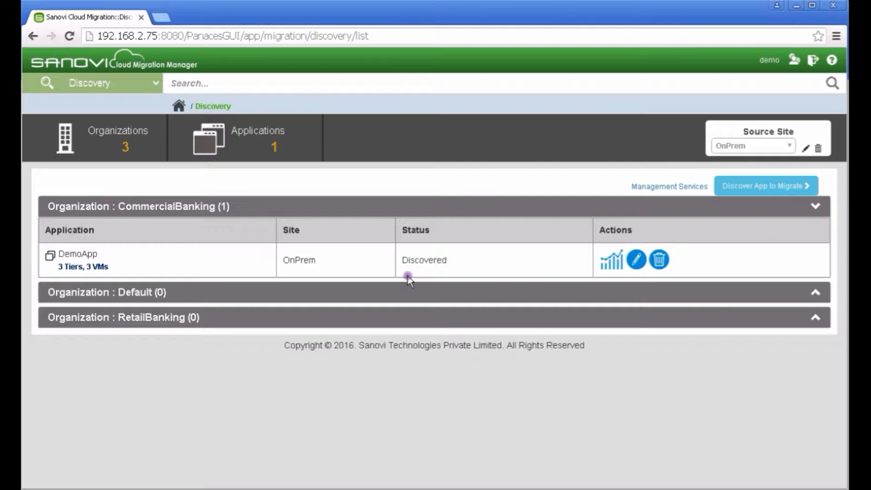
Start DemoApp's data collection and open its workload analysis page
left_click(437, 271)
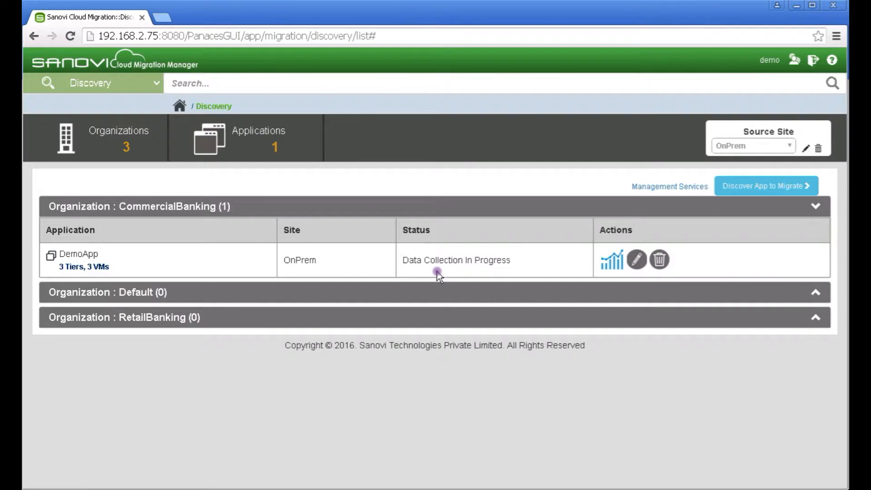
left_click(613, 263)
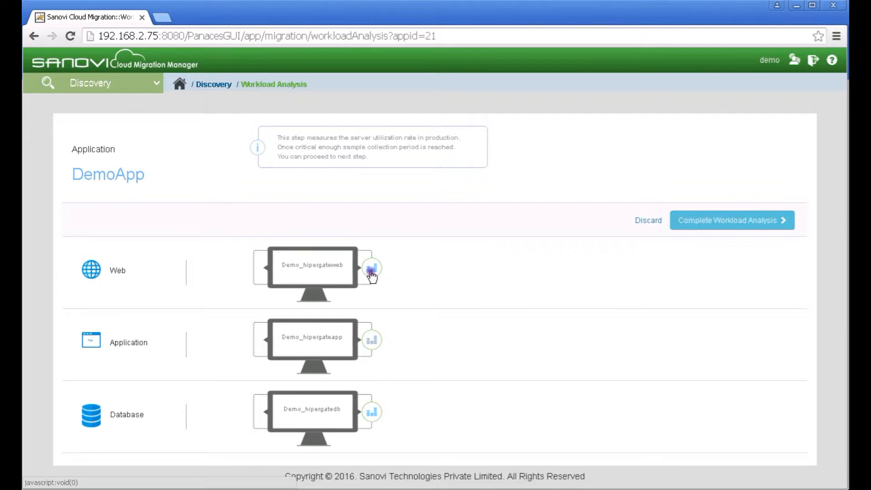
Check the web server's CPU, memory and virtual disk charts, then complete DemoApp's workload analysis
left_click(371, 272)
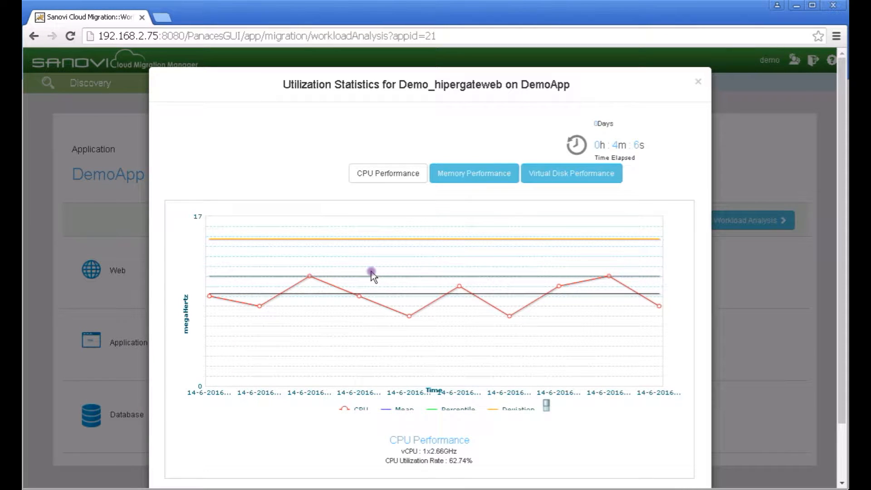
left_click(483, 173)
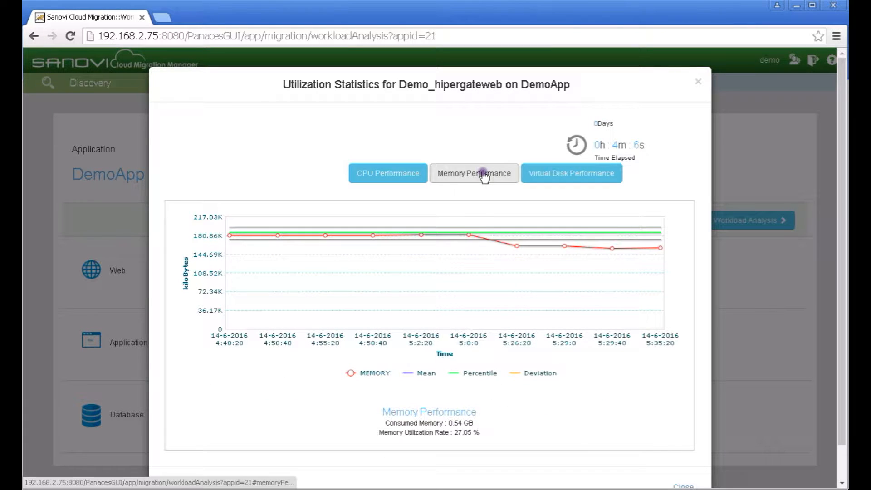
left_click(554, 174)
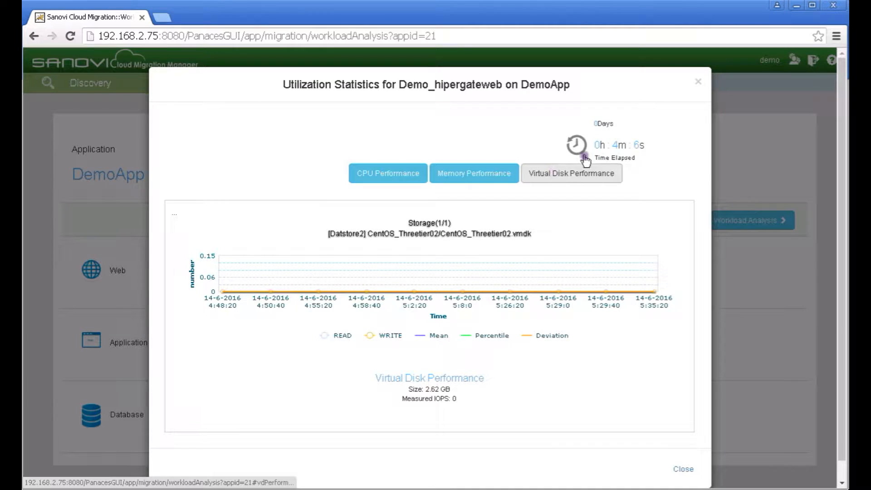
left_click(701, 83)
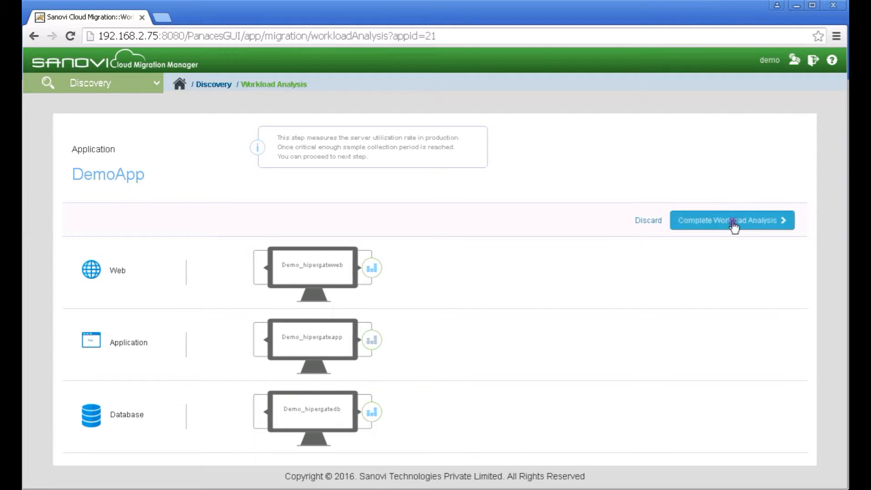
left_click(734, 222)
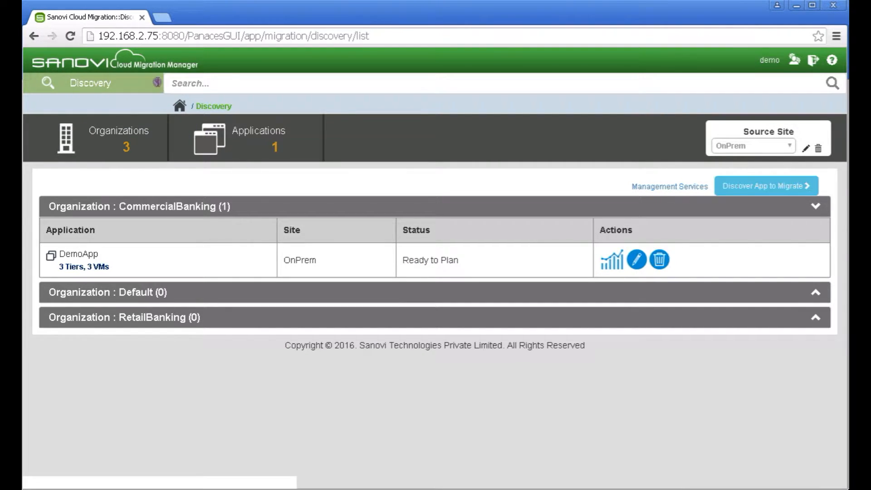
left_click(157, 83)
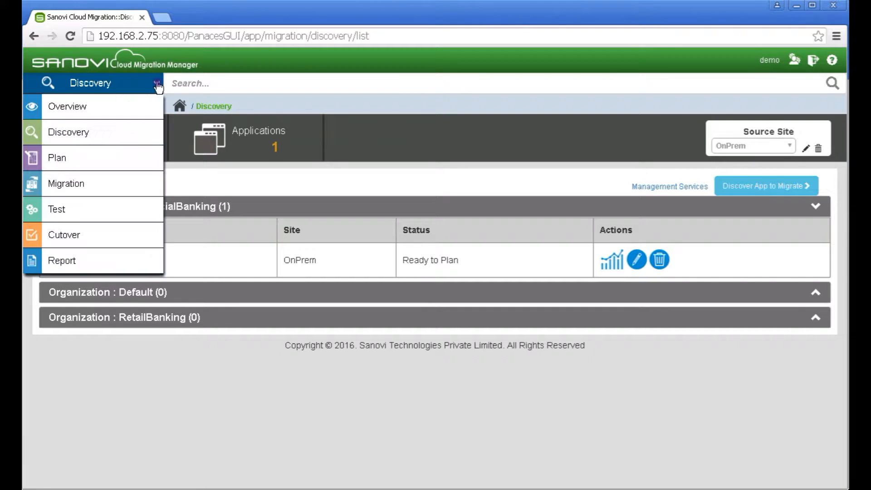
Switch to the Plan stage and list unplanned applications, showing DemoApp
left_click(106, 166)
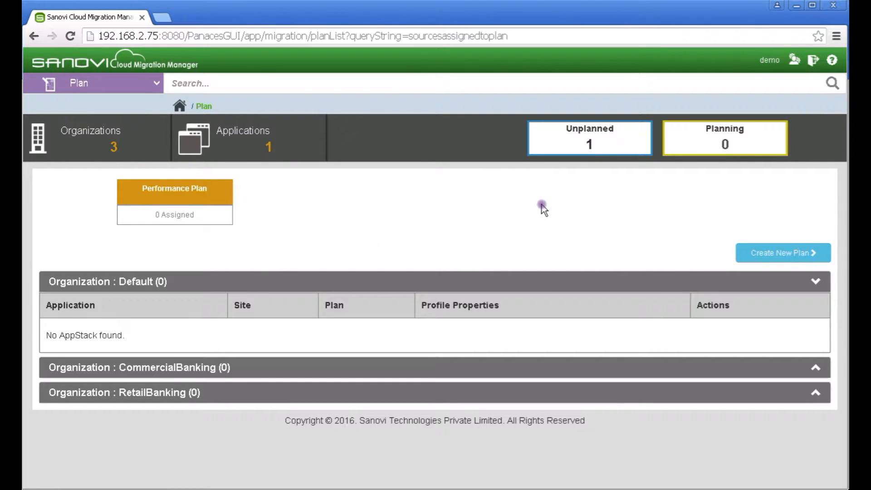
left_click(603, 145)
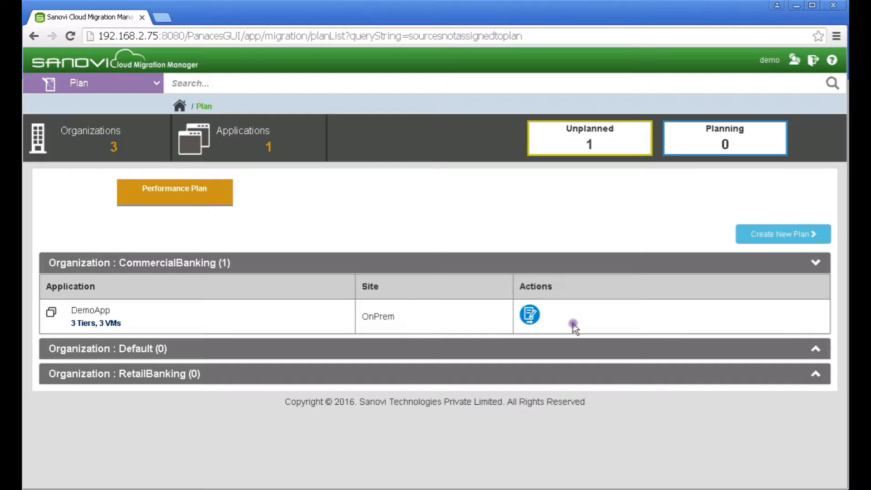
Start a new plan named DemoPlan, description 'Demo Plan', in region us-east-1
left_click(796, 243)
left_click(204, 193)
type("DemoPlan")
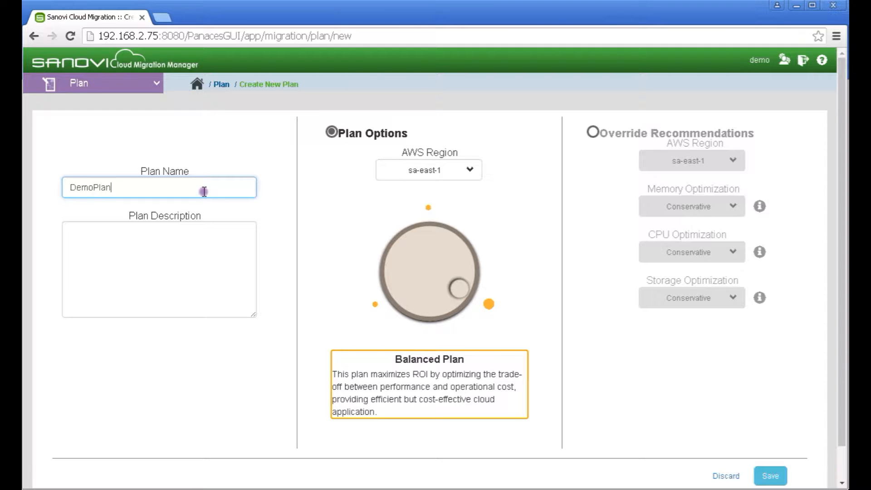
key("Tab")
type("Demo Plan")
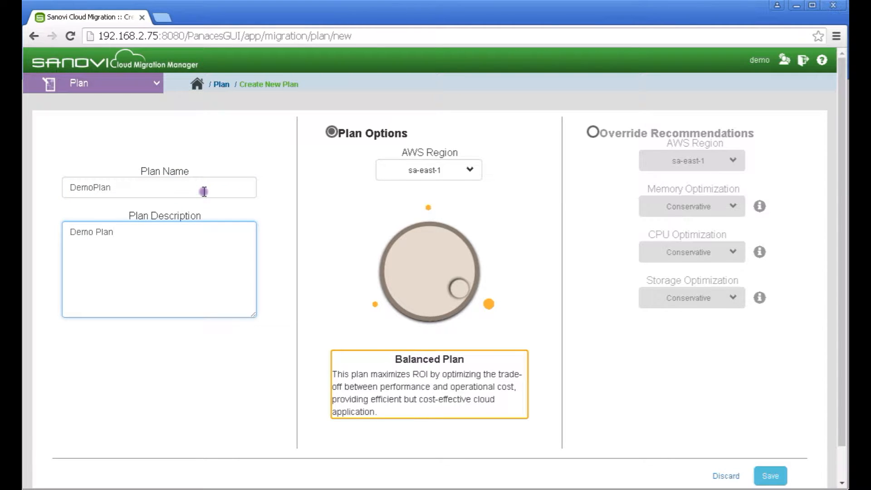
left_click(437, 169)
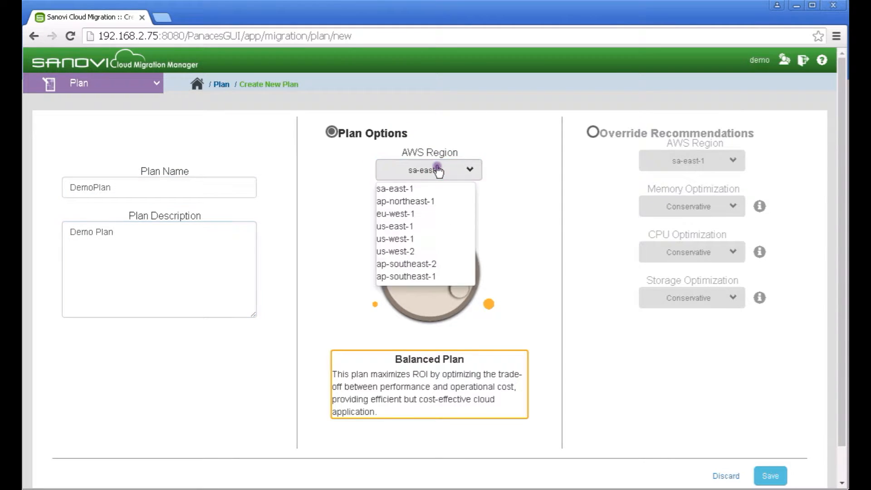
left_click(415, 226)
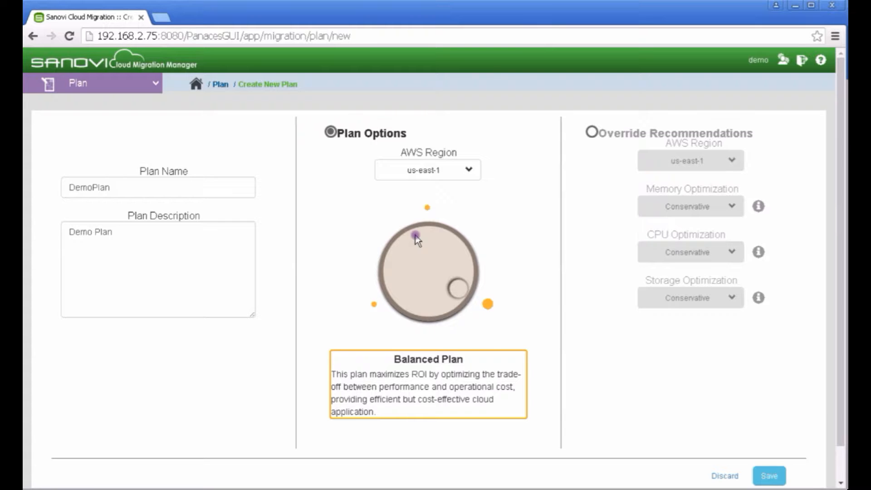
Keep the Balanced Plan, override memory optimization to Aggressive, and save DemoPlan
left_click(416, 236)
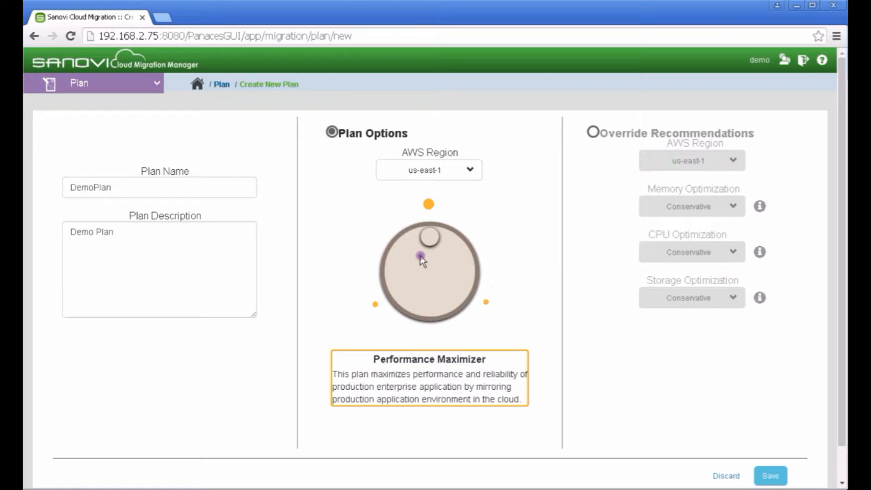
left_click(420, 257)
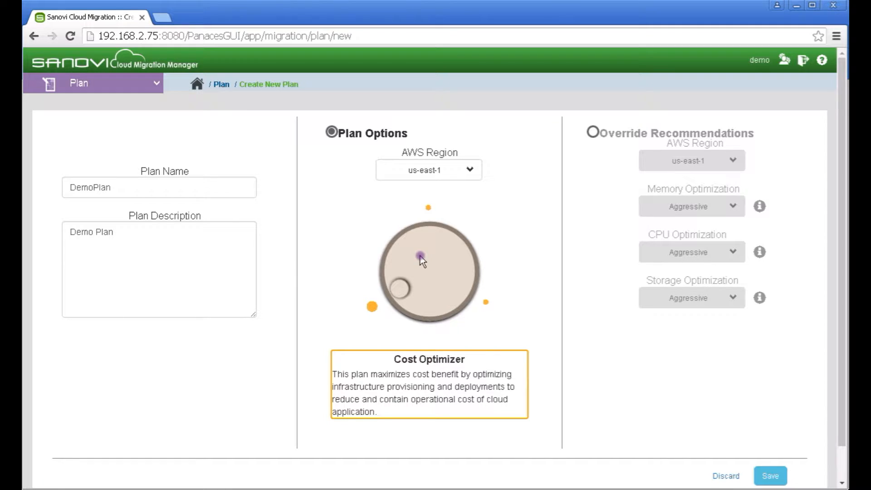
left_click(420, 255)
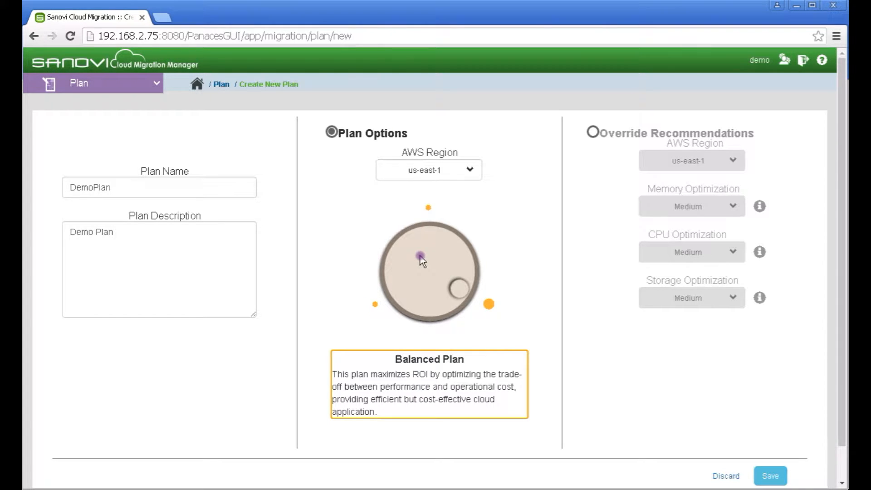
left_click(594, 133)
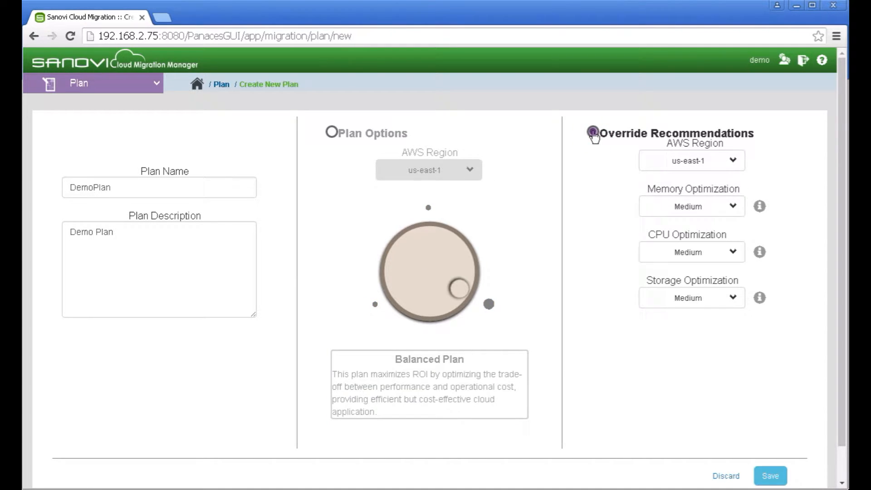
left_click(728, 213)
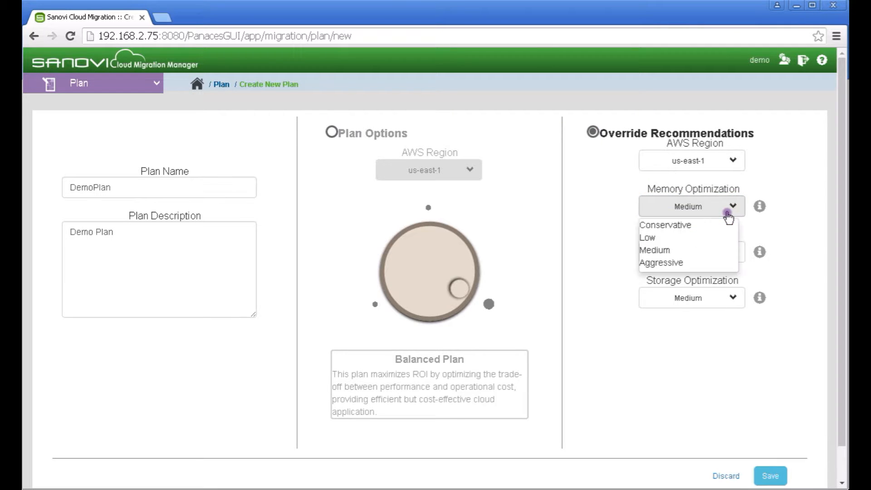
left_click(689, 263)
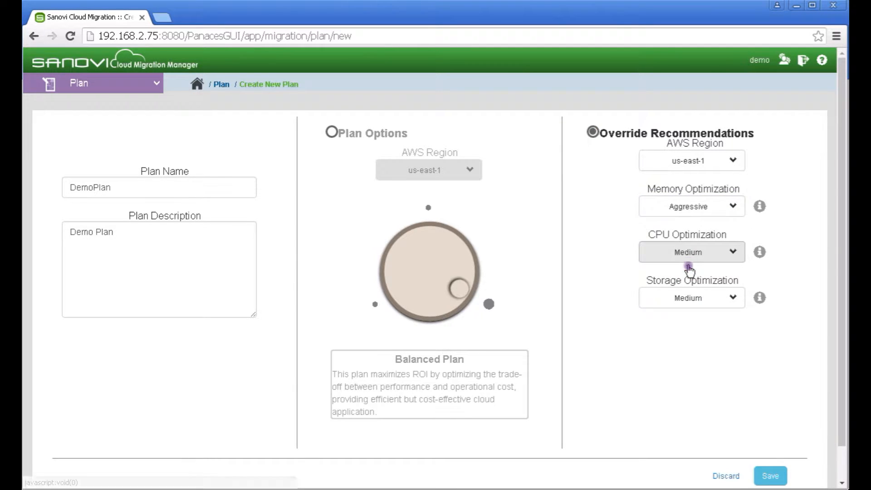
left_click(777, 477)
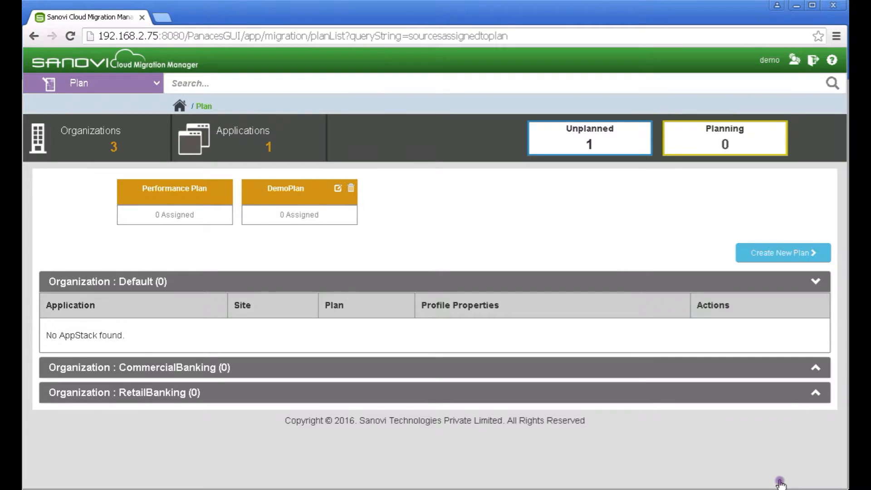
Assign DemoPlan to the unplanned DemoApp using the CloudAWS management account
left_click(623, 142)
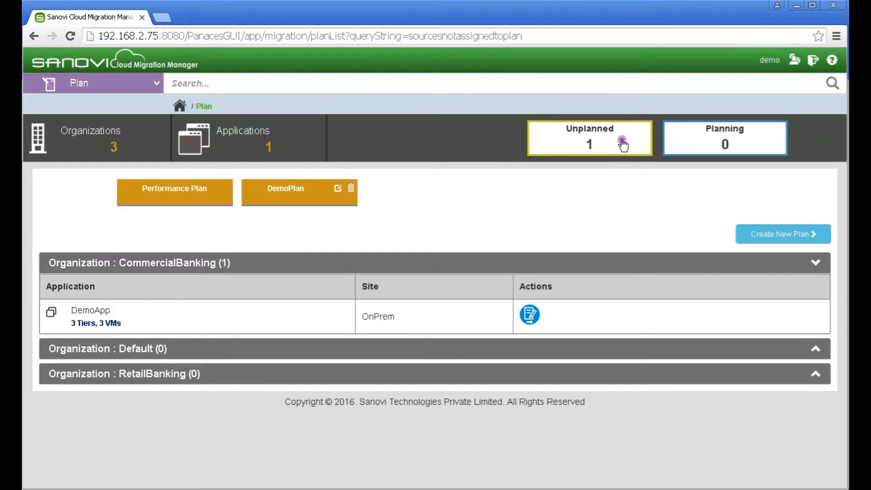
left_click(528, 315)
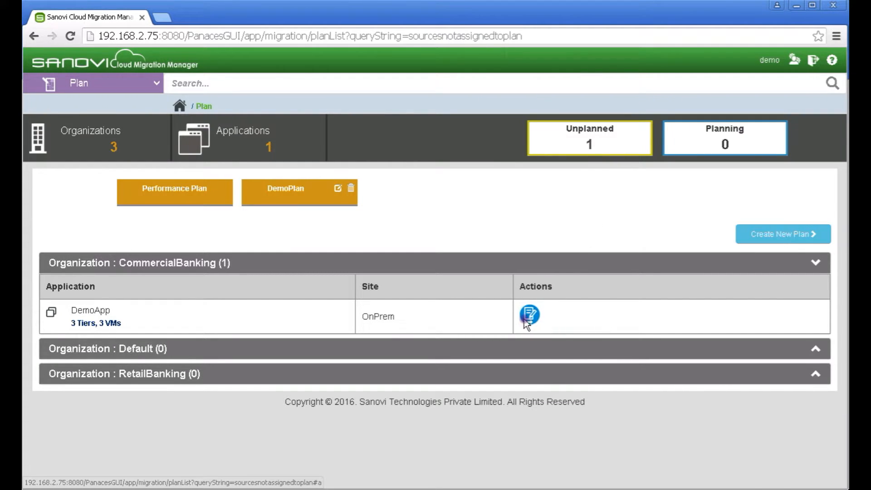
left_click(214, 243)
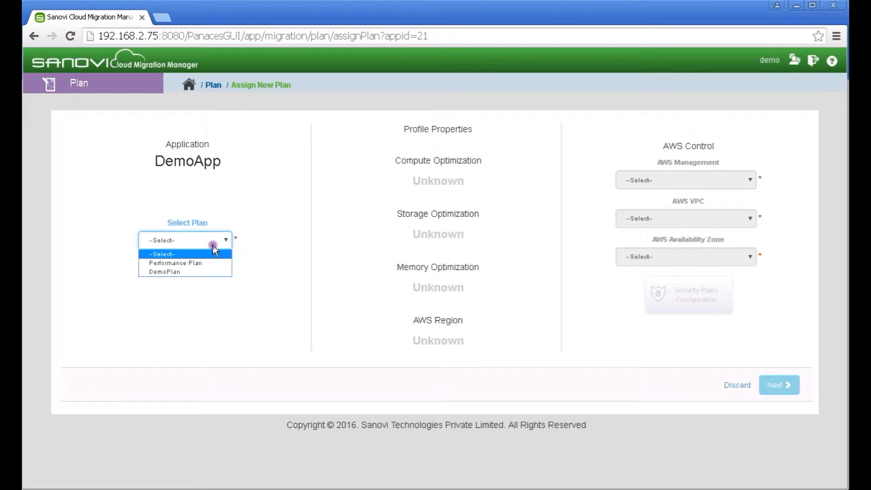
left_click(188, 272)
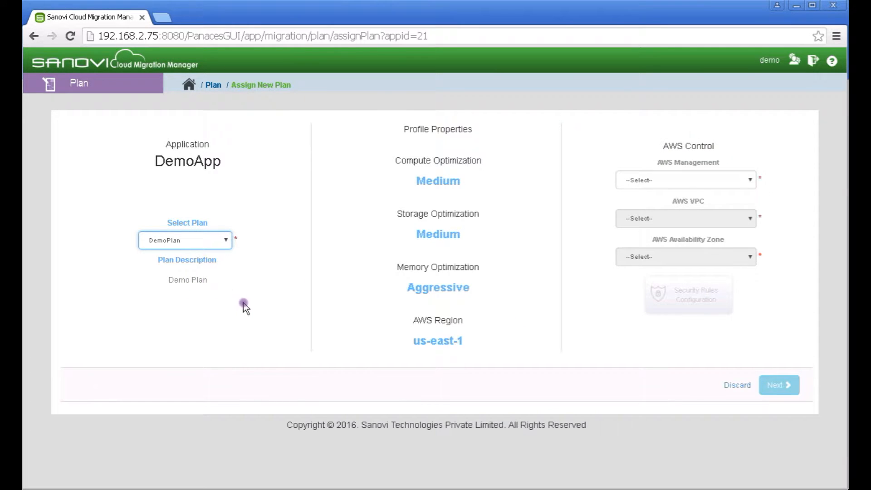
left_click(656, 180)
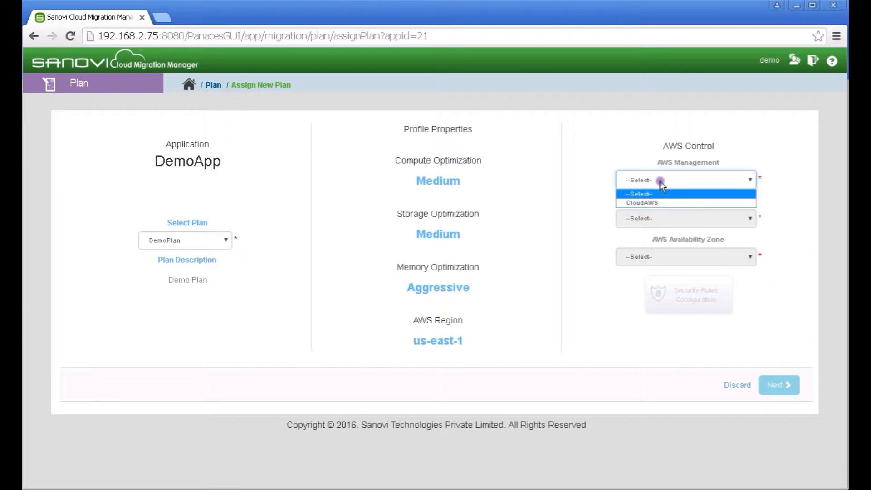
left_click(657, 203)
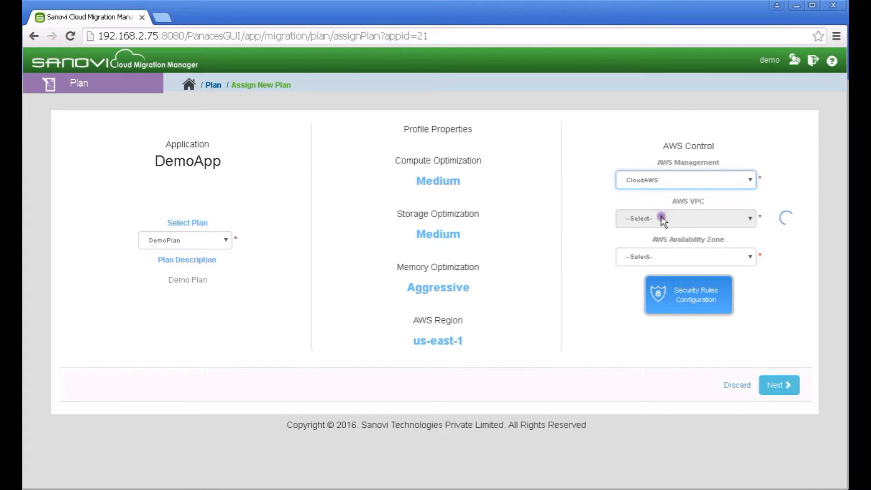
Choose VPC vpc-20353c42 (TataLS1_20x) and zone us-east-1b, then add a security rule
left_click(663, 219)
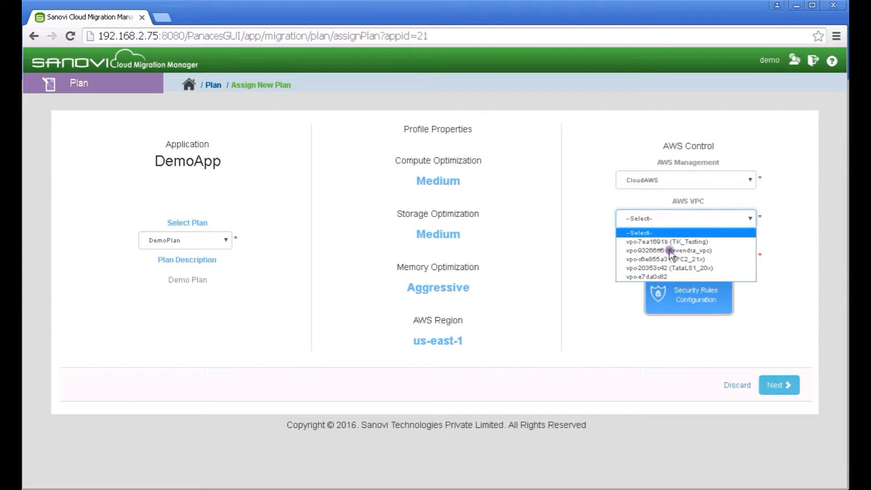
left_click(675, 269)
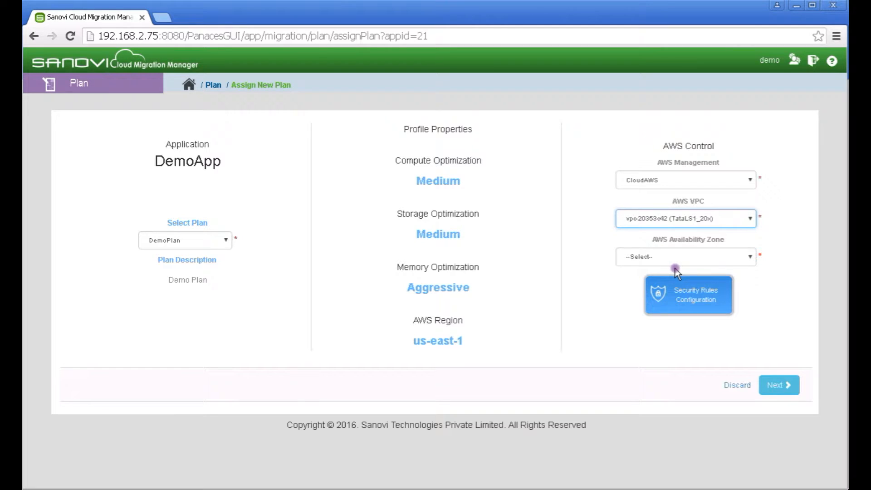
left_click(681, 262)
left_click(672, 278)
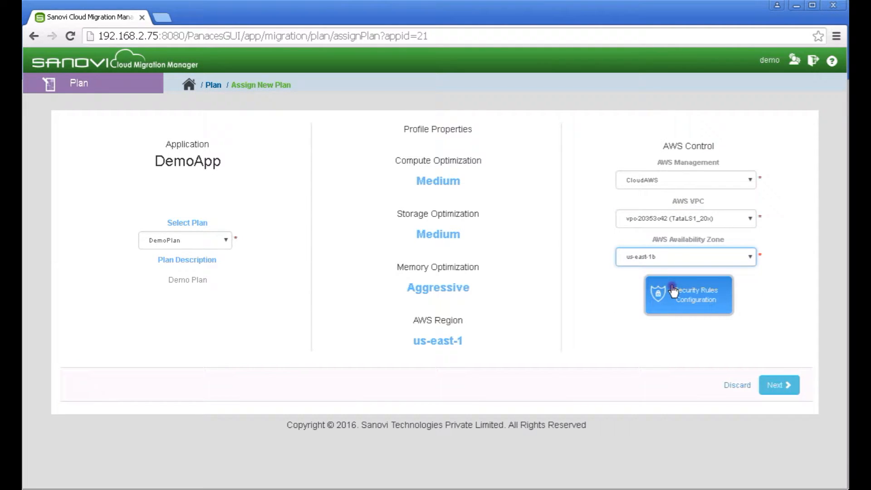
left_click(673, 290)
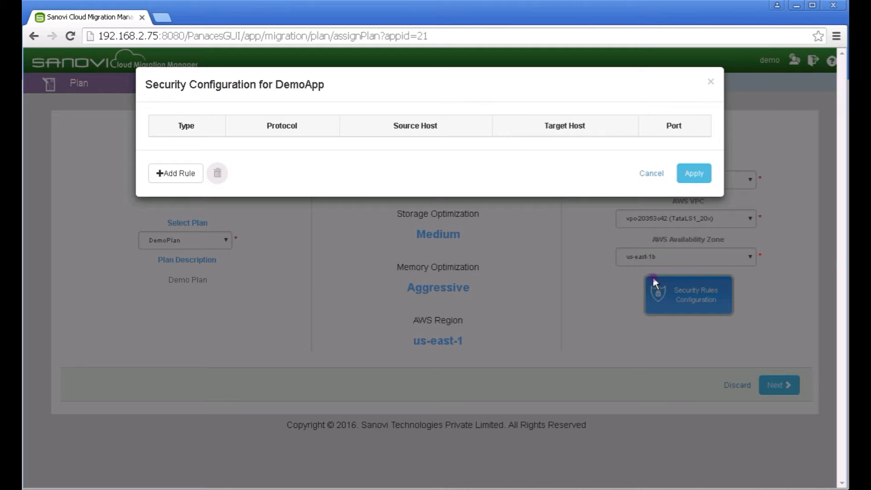
left_click(179, 172)
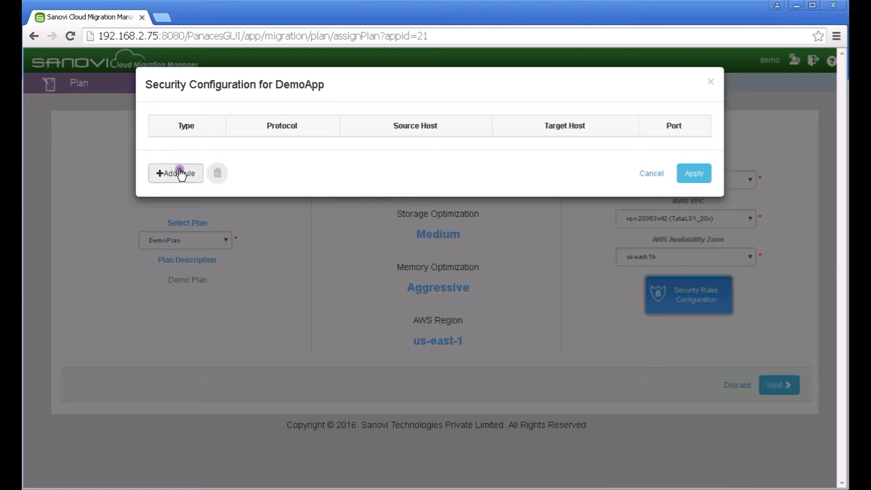
Apply an HTTPS port 8443 rule from source host app02 to target host hypapp03, then close security configuration
left_click(204, 151)
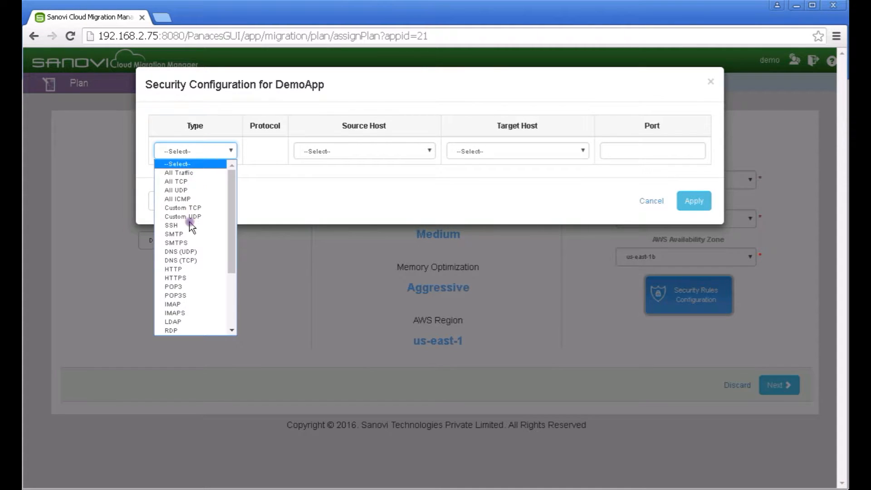
left_click(190, 279)
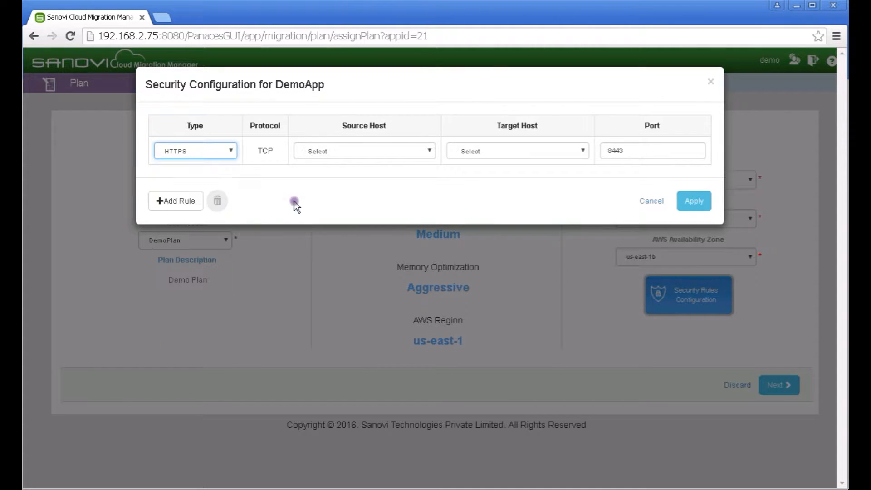
left_click(357, 154)
left_click(357, 171)
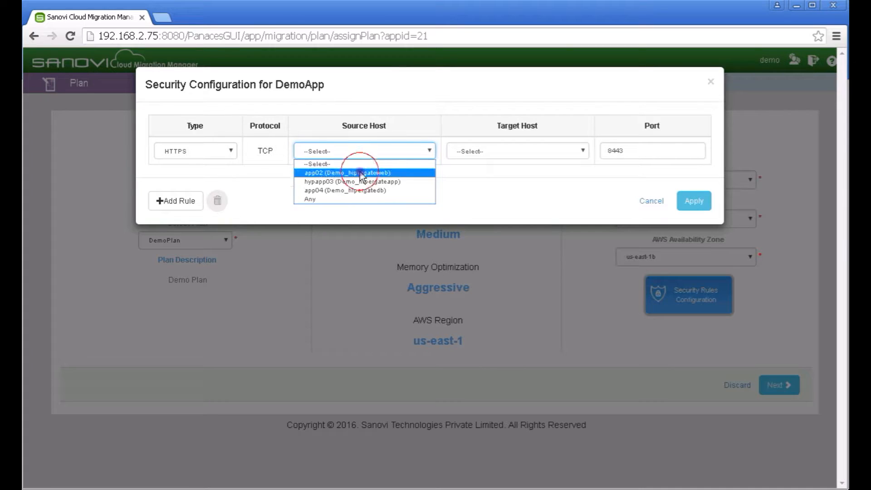
left_click(518, 152)
left_click(526, 180)
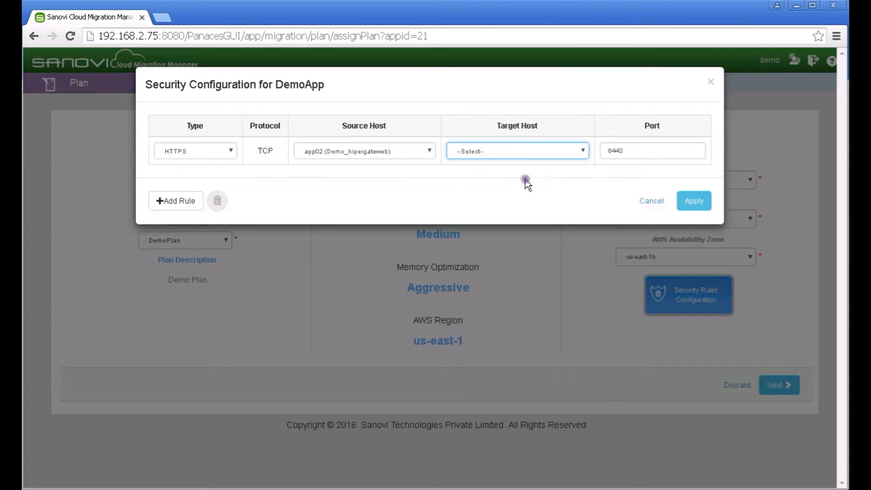
left_click(693, 204)
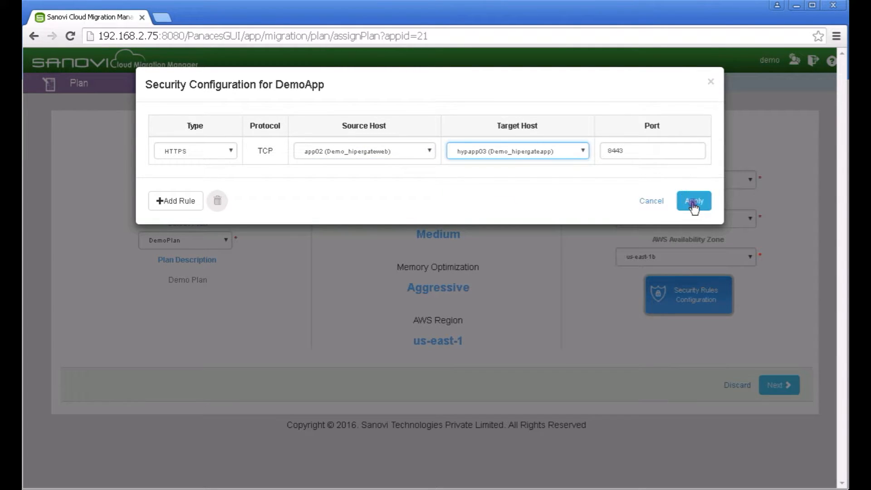
left_click(714, 82)
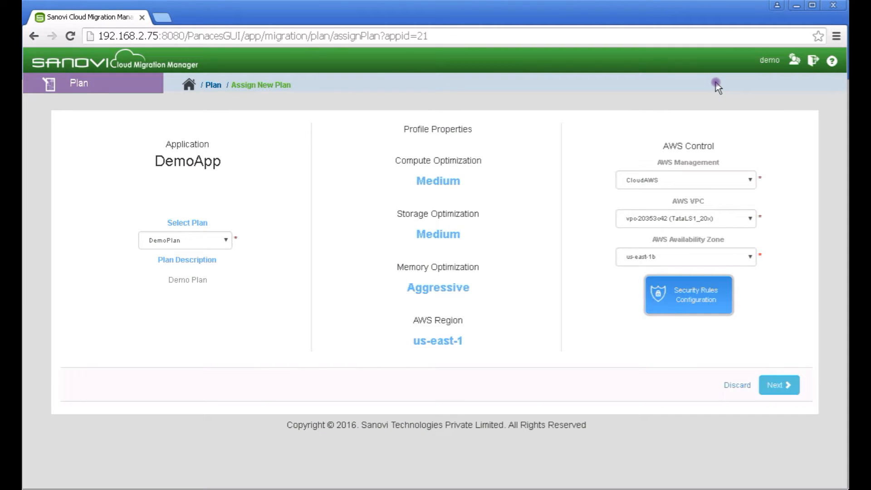
Review the Web tier's custom configuration without changes, then generate the blueprint to save DemoApp under DemoPlan
left_click(773, 385)
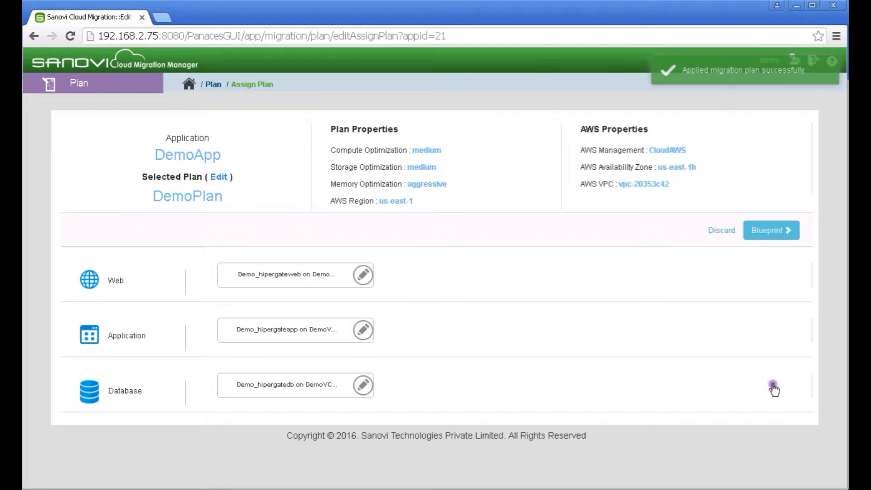
left_click(363, 275)
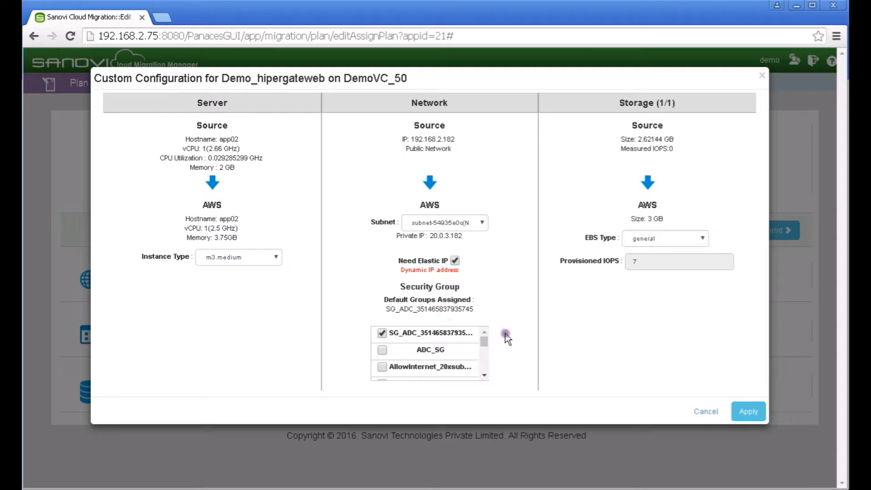
left_click(708, 413)
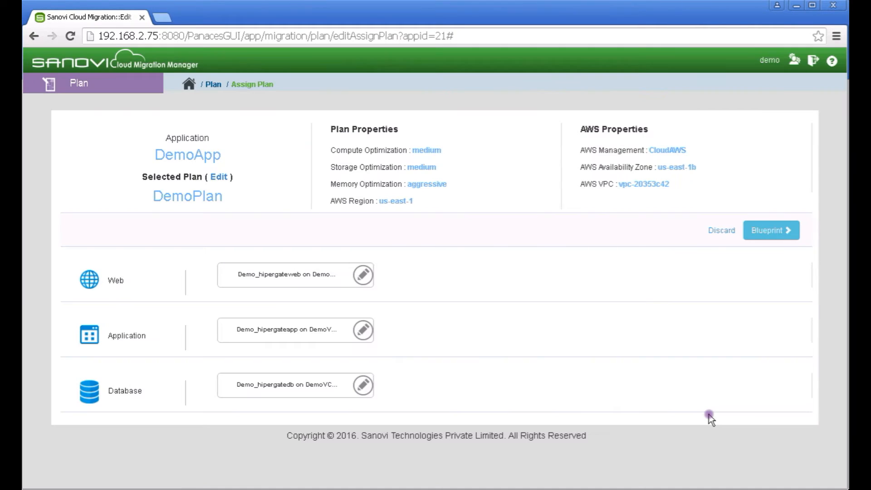
left_click(776, 233)
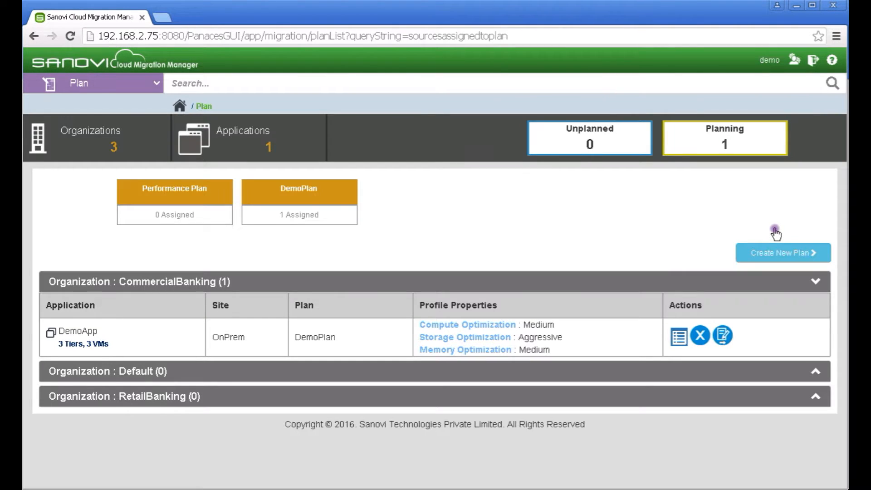
Review DemoApp's bill of materials from the plan list, then switch to the Migration area
left_click(679, 346)
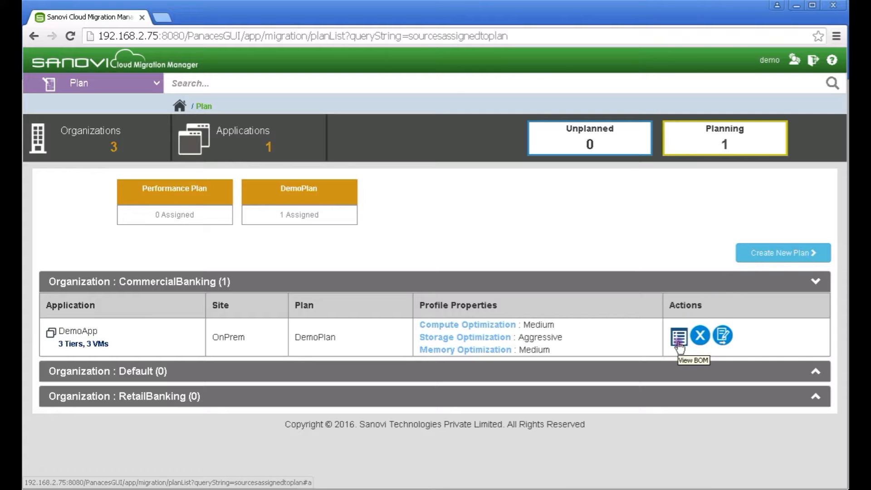
left_click(679, 347)
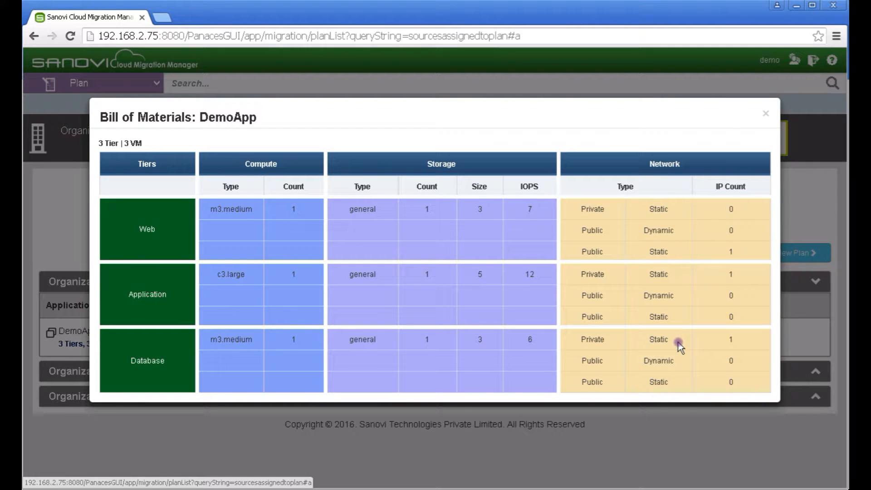
left_click(767, 114)
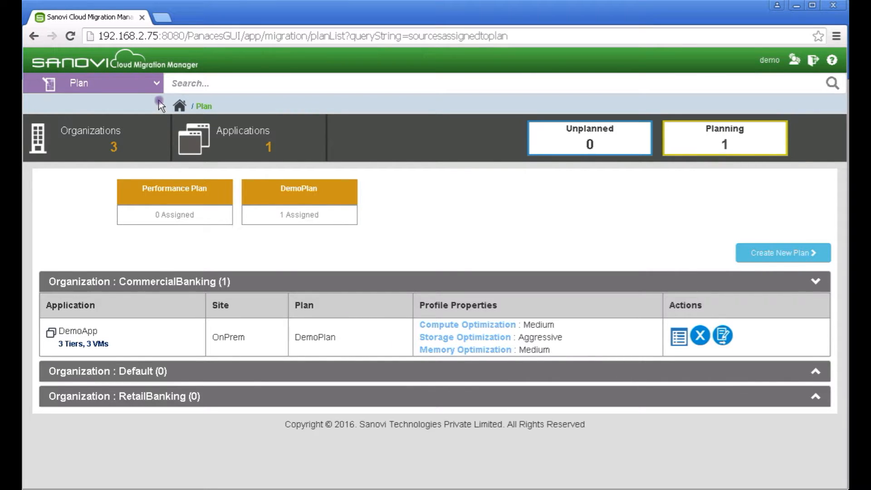
left_click(153, 84)
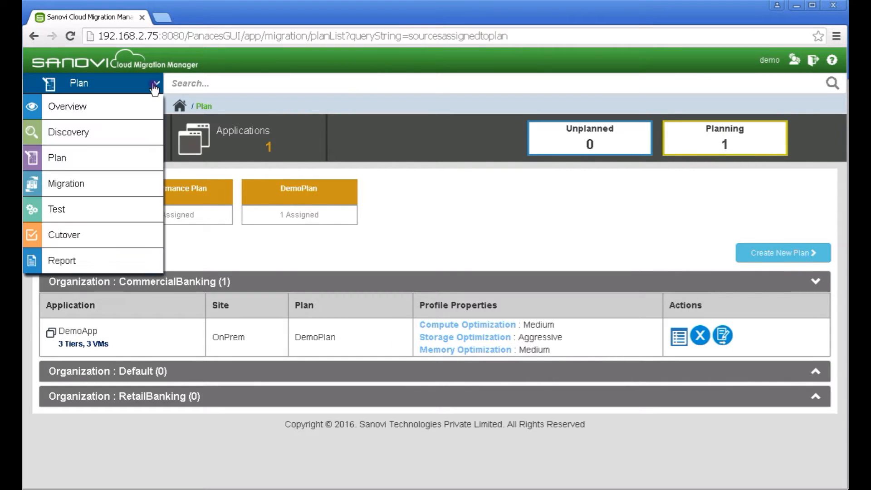
left_click(96, 189)
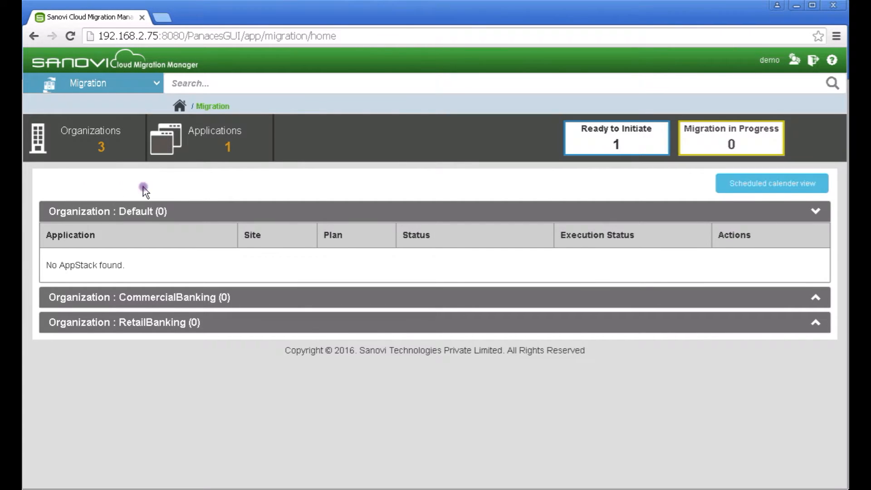
Start DemoApp's migration from the Ready to Initiate list and confirm it
left_click(637, 148)
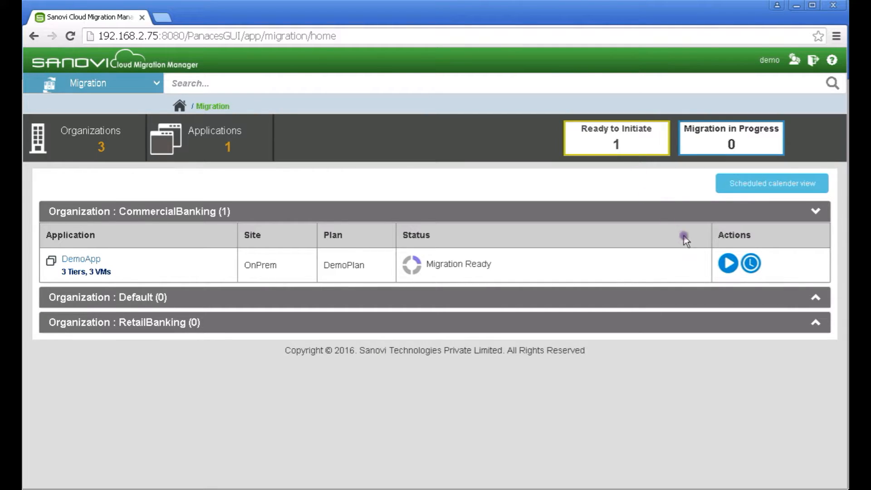
left_click(729, 263)
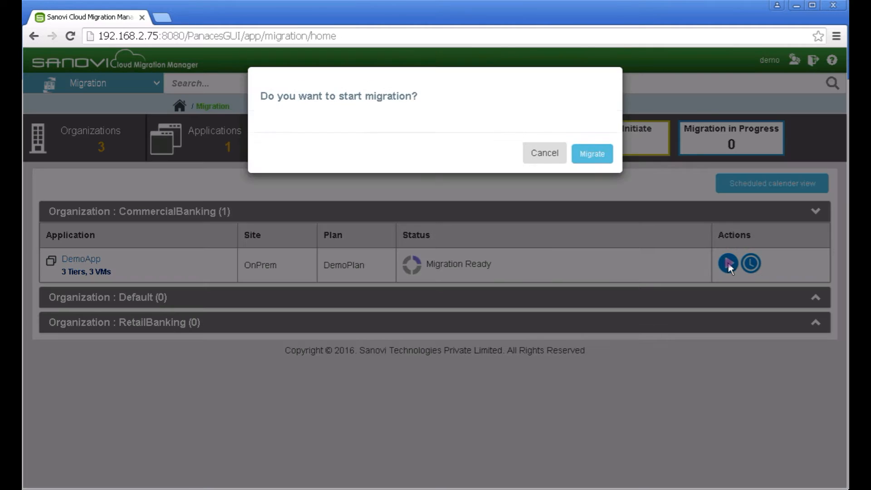
left_click(594, 160)
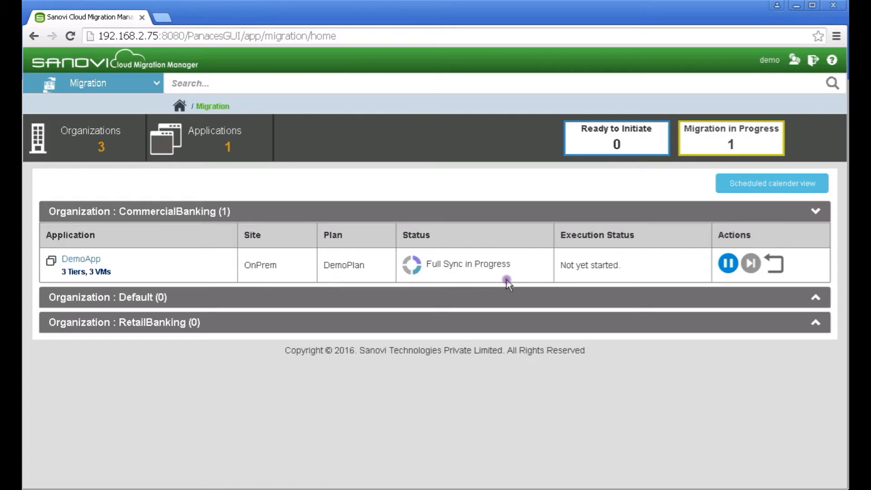
Show DemoApp's replication progress bar toward 7.18 GB
left_click(497, 276)
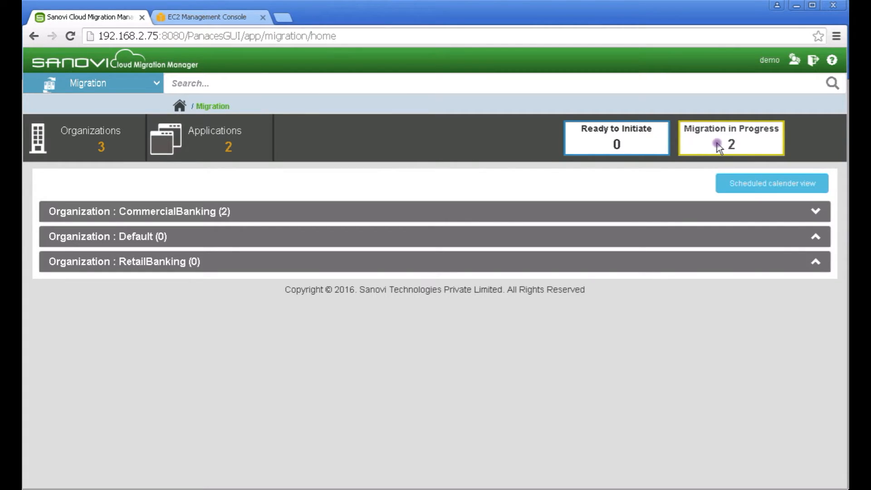
In the Test area, prepare DemoApp's test under CommercialBanking and recheck its Ready to Test status
left_click(156, 86)
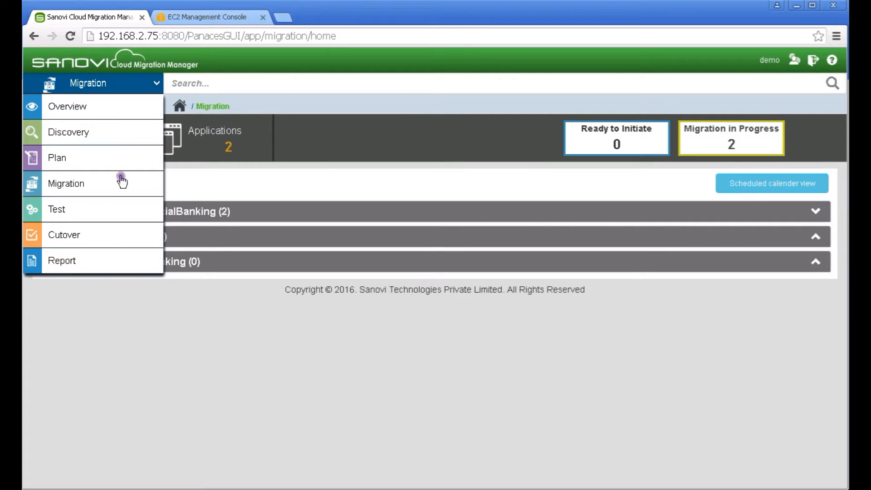
left_click(92, 218)
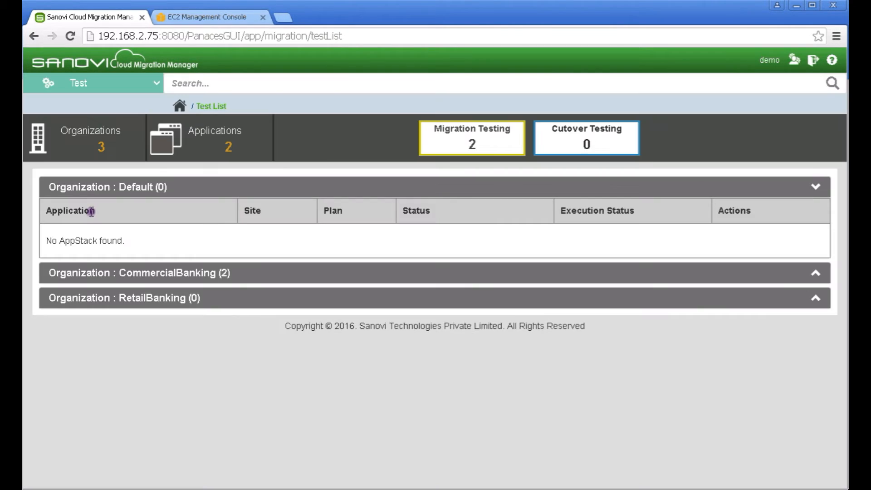
left_click(816, 274)
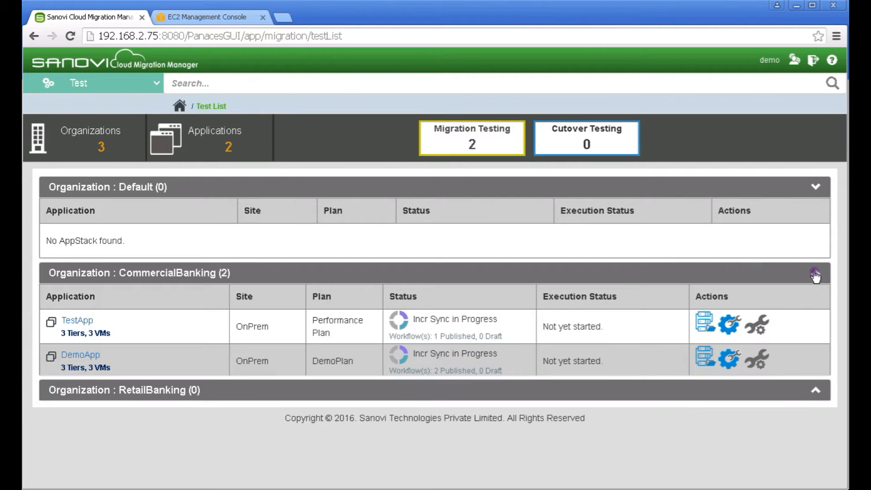
left_click(731, 360)
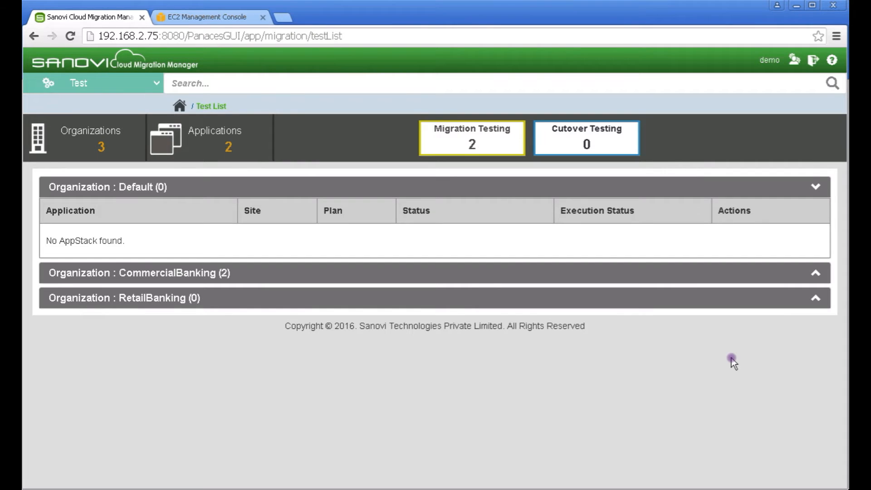
left_click(816, 274)
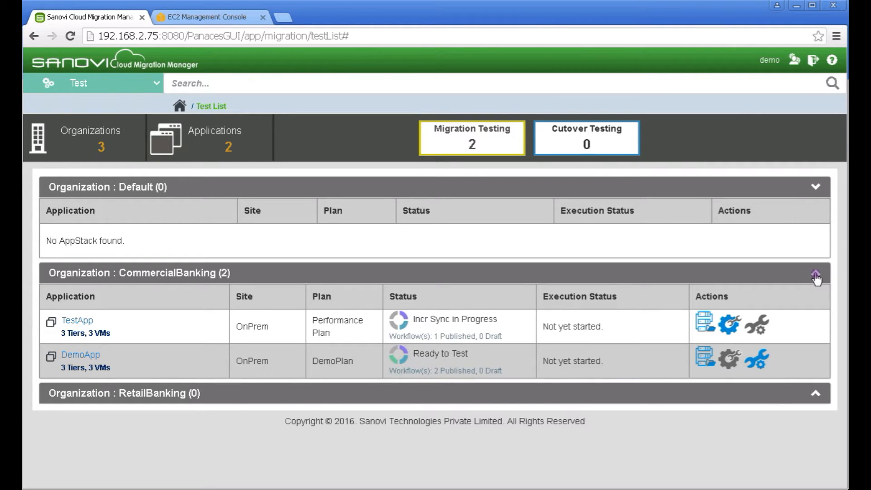
Check EC2 for the three running DR_Demo_hipergate instances, then go back to Sanovi's Test List
left_click(212, 21)
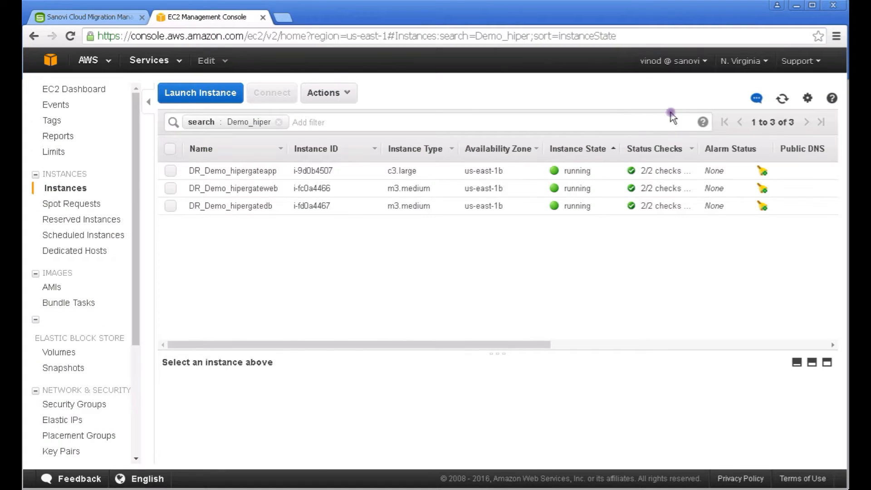
left_click(782, 98)
left_click(98, 18)
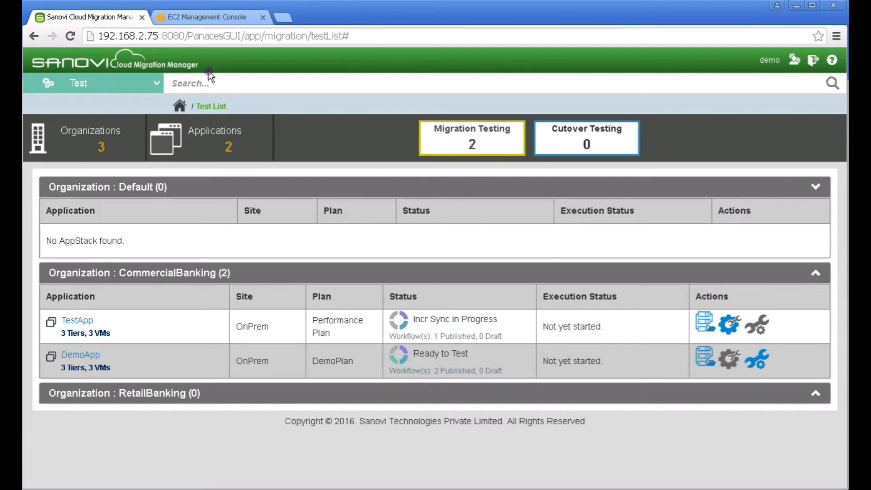
Run DemoApp's FunctionalTest workflow from the CommercialBanking test list
left_click(813, 273)
left_click(705, 360)
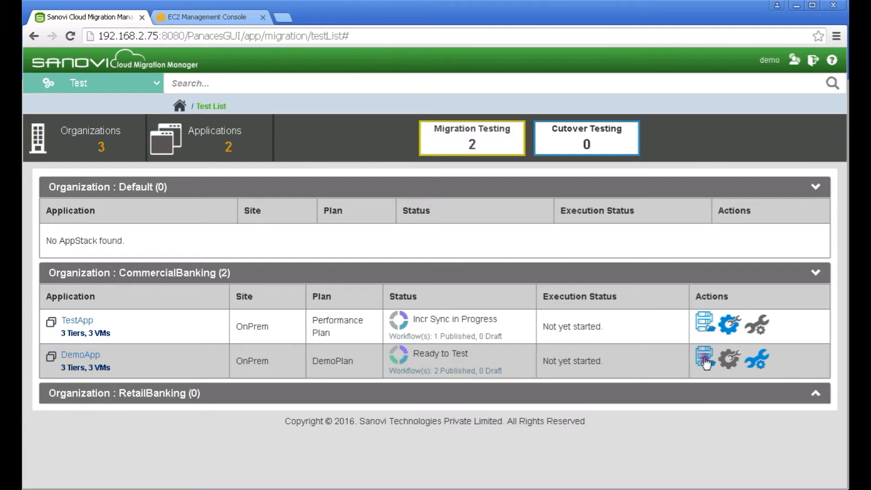
left_click(704, 361)
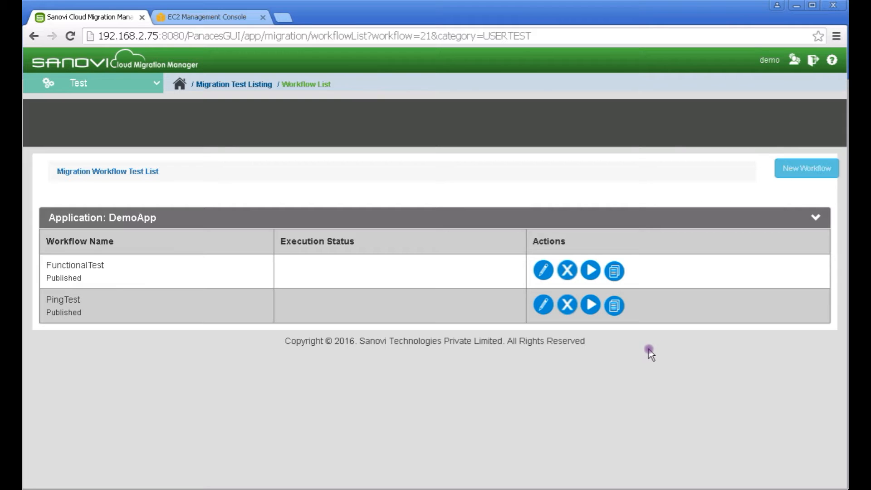
left_click(591, 274)
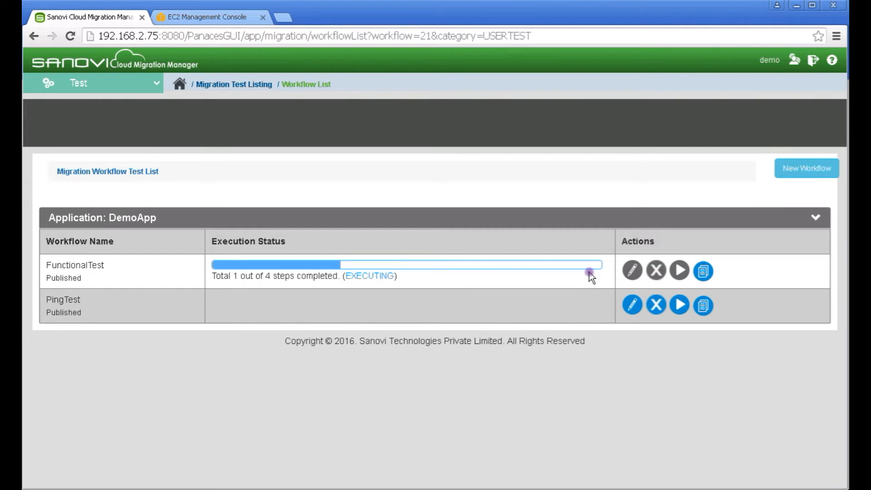
Check FunctionalTest's execution status shows all 4 steps succeeded, then return to the Test List
left_click(366, 270)
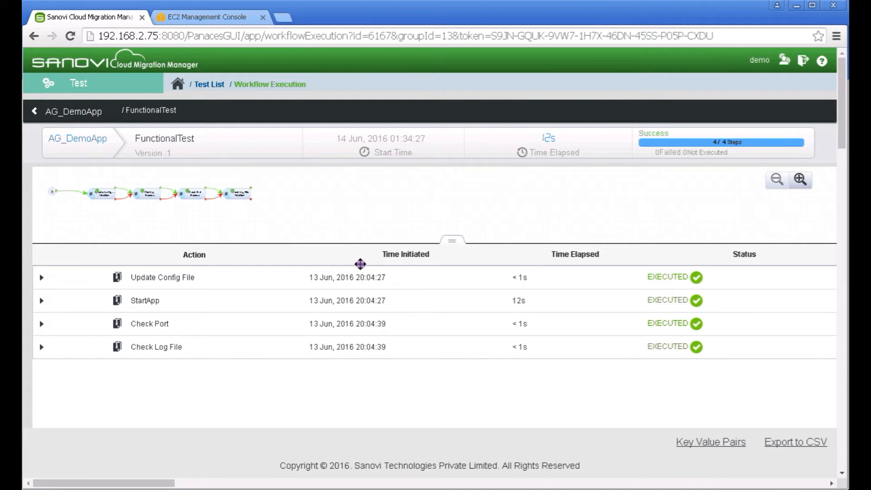
left_click(211, 86)
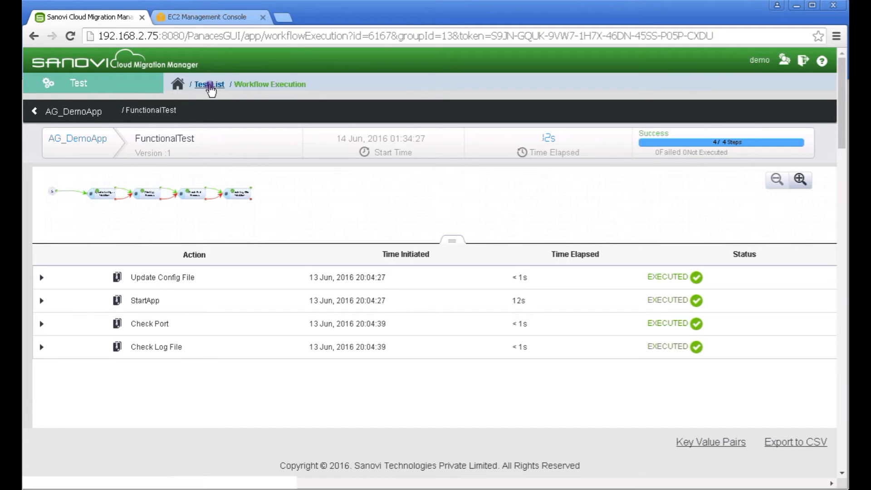
left_click(211, 86)
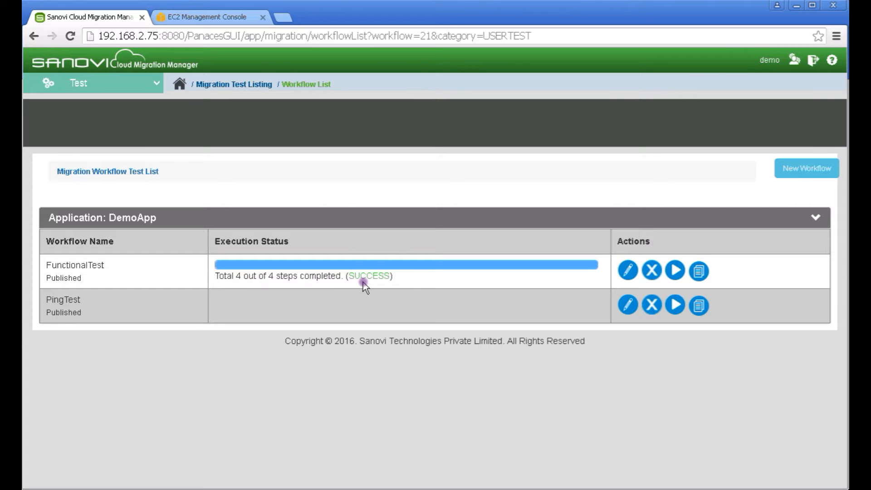
left_click(257, 85)
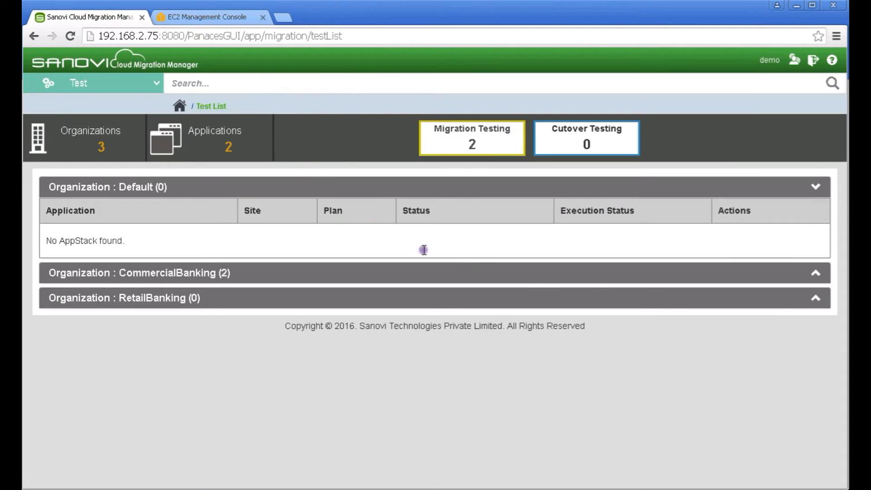
Tear down DemoApp's test, confirm Incr Sync in Progress, and refresh EC2's instance list
left_click(815, 273)
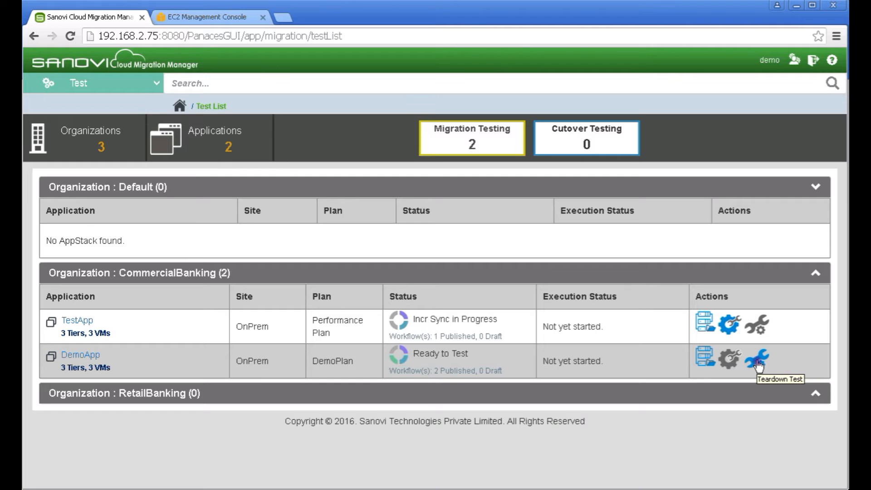
left_click(759, 363)
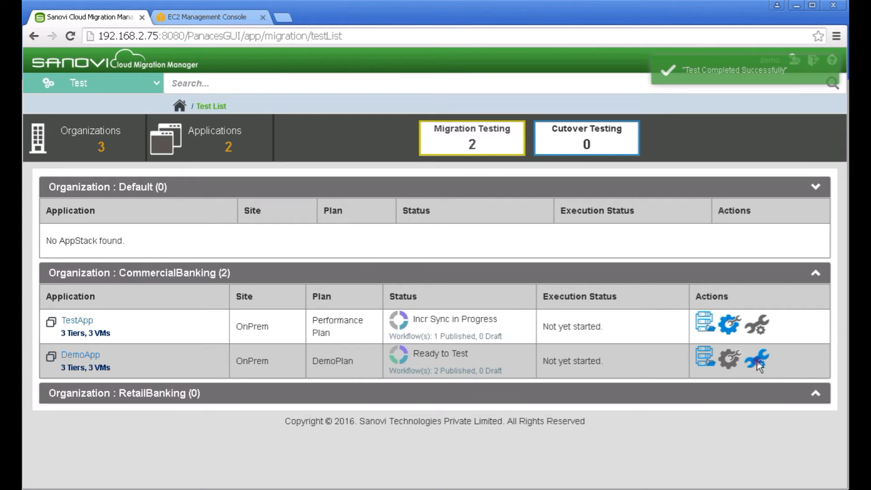
left_click(816, 274)
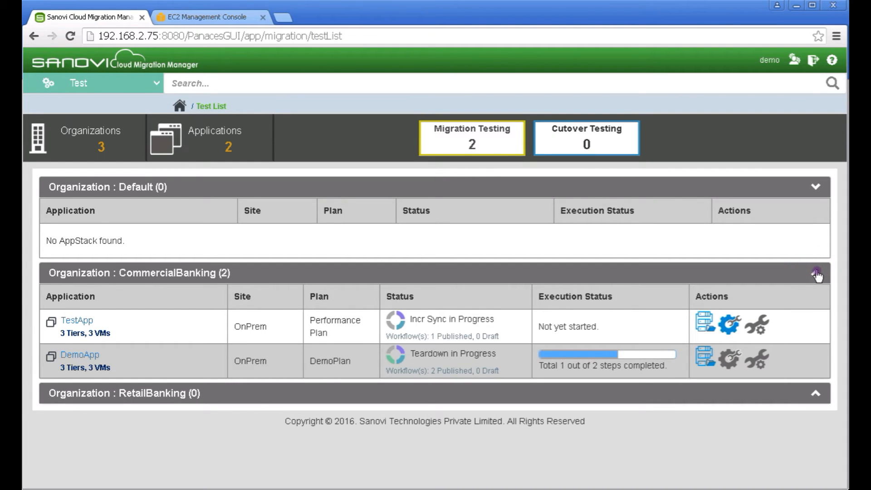
left_click(817, 275)
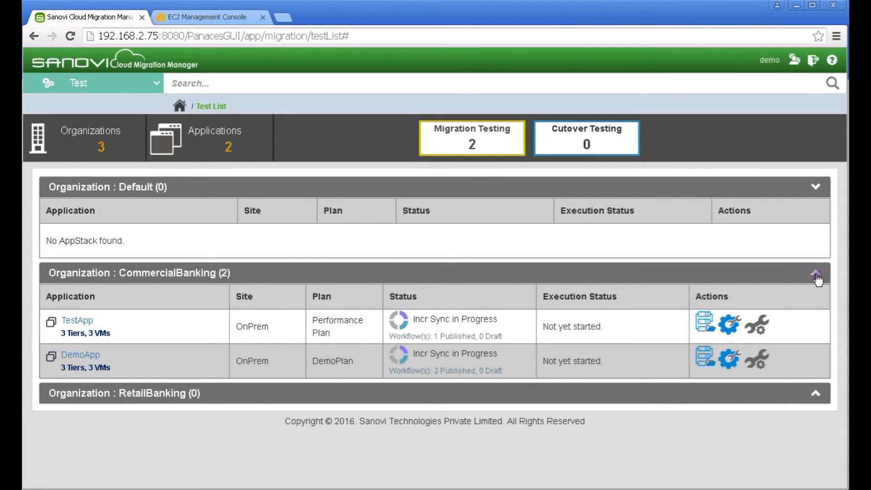
left_click(230, 18)
left_click(782, 99)
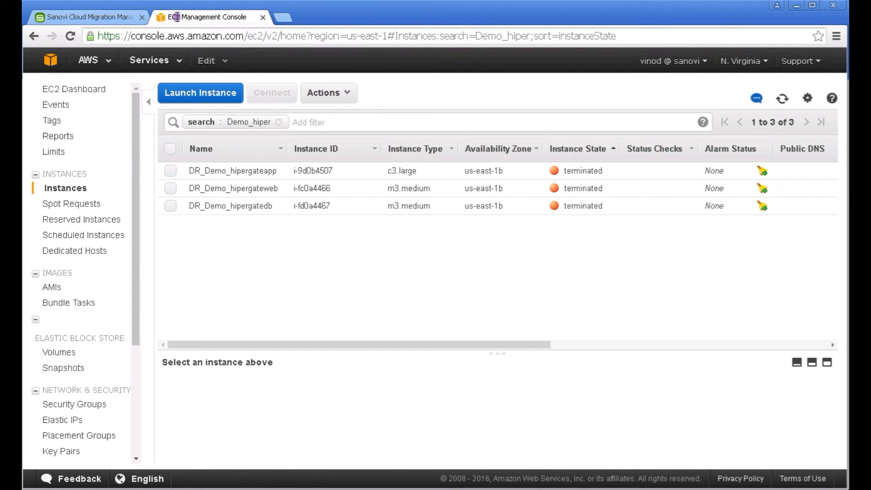
Go back from EC2 to Sanovi's Test List, with DemoApp at Incr Sync in Progress
left_click(78, 18)
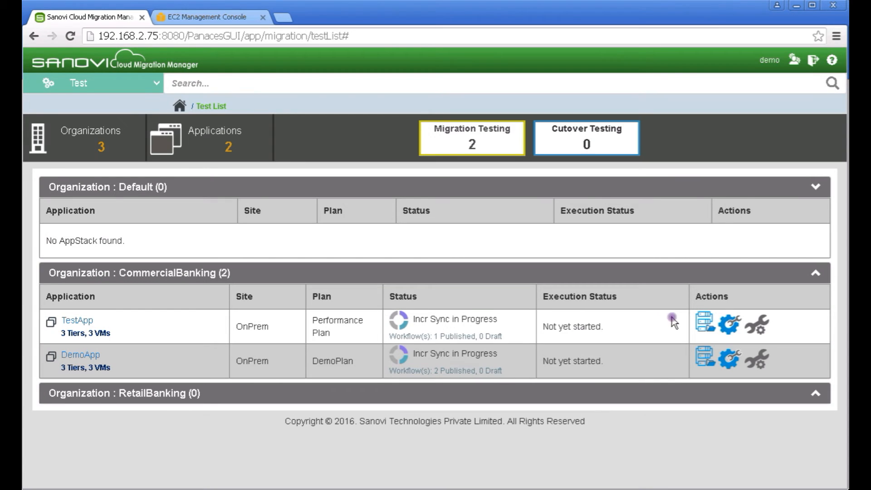
left_click(704, 357)
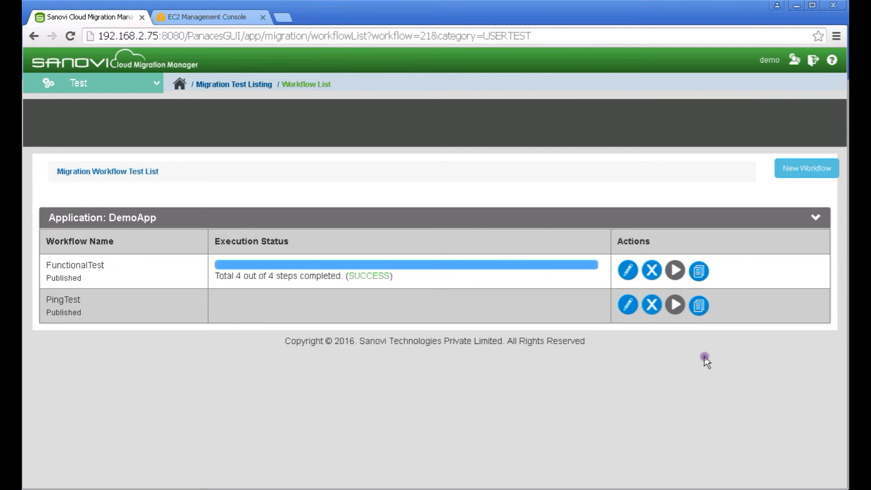
left_click(629, 271)
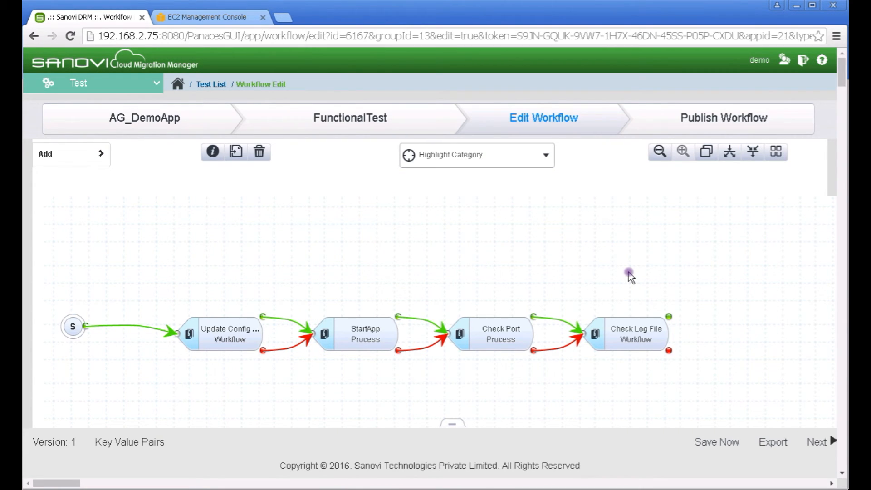
left_click(100, 156)
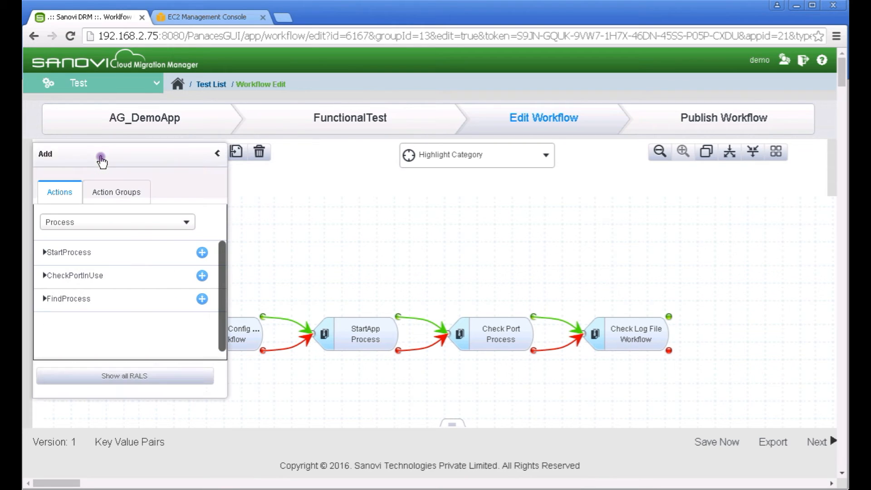
left_click(153, 225)
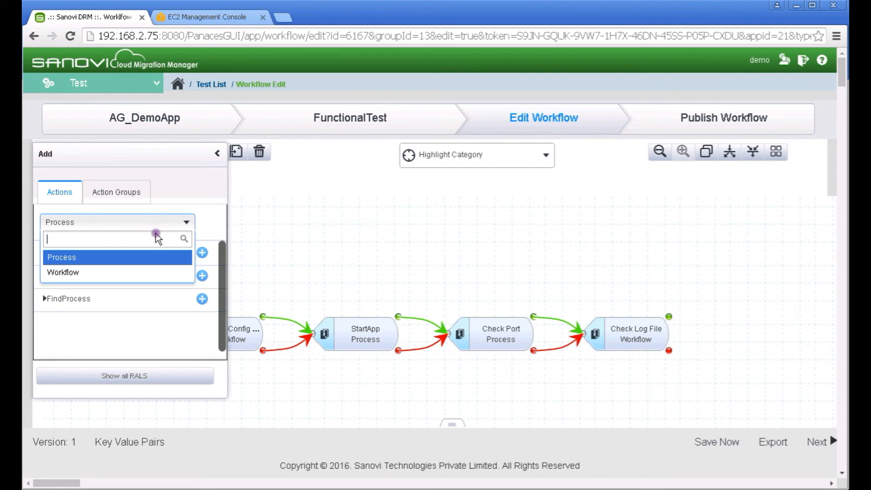
left_click(160, 275)
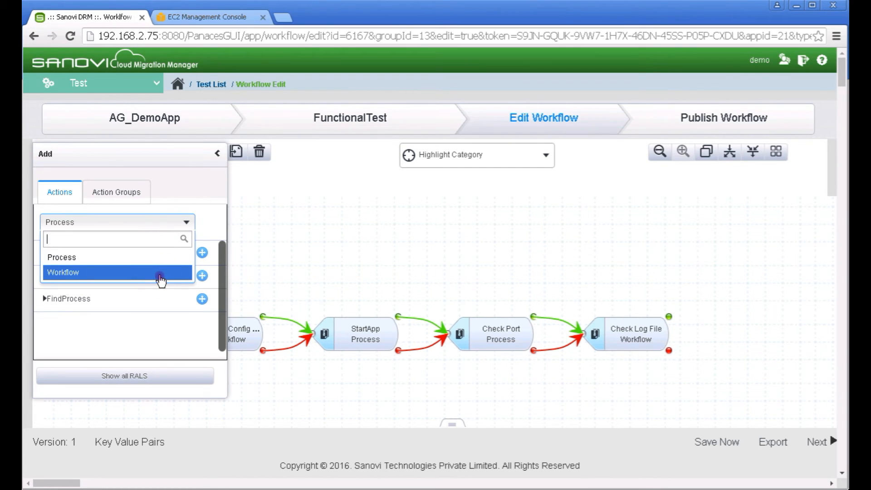
left_click(222, 210)
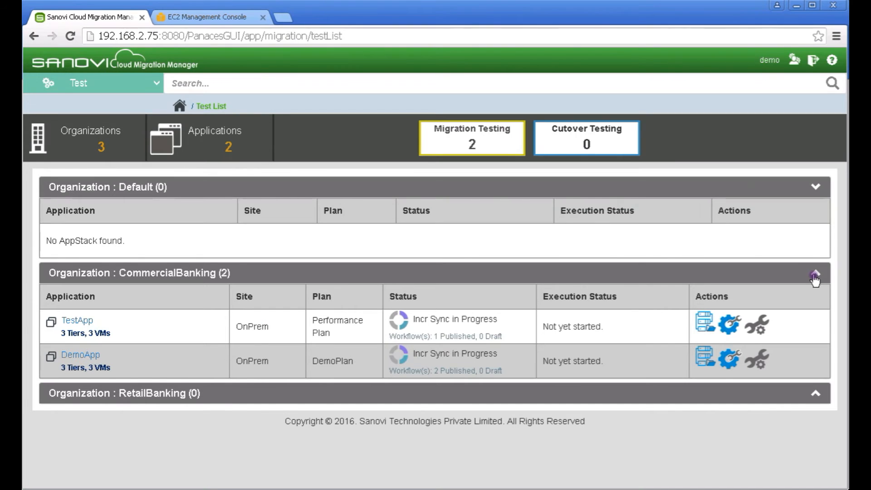
In the Cutover module, start and confirm DemoApp's cutover under the CommercialBanking organization
left_click(156, 87)
left_click(93, 241)
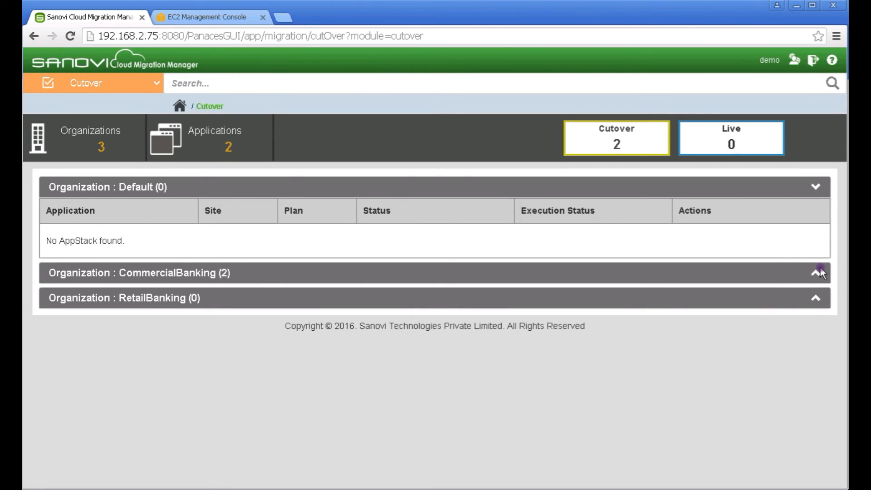
left_click(817, 274)
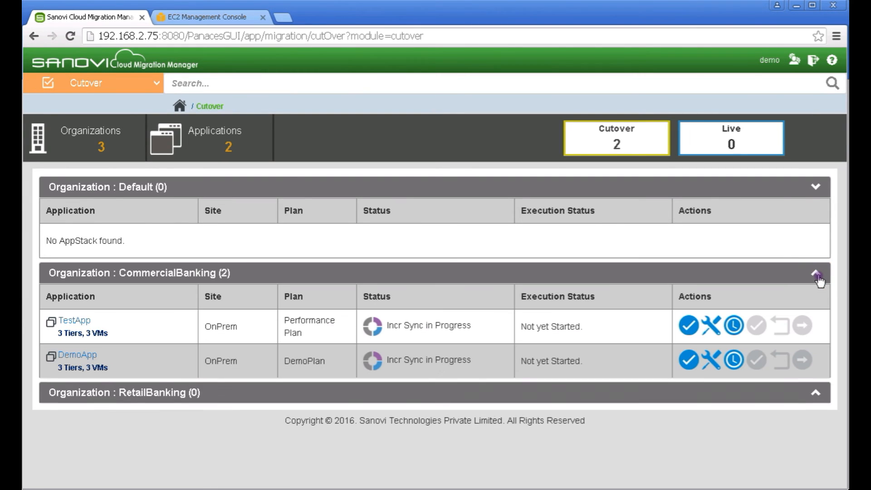
left_click(690, 363)
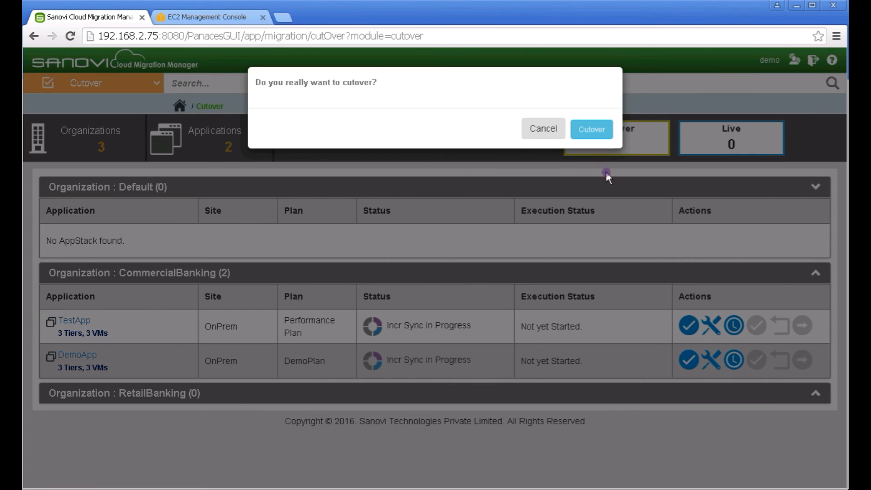
left_click(601, 135)
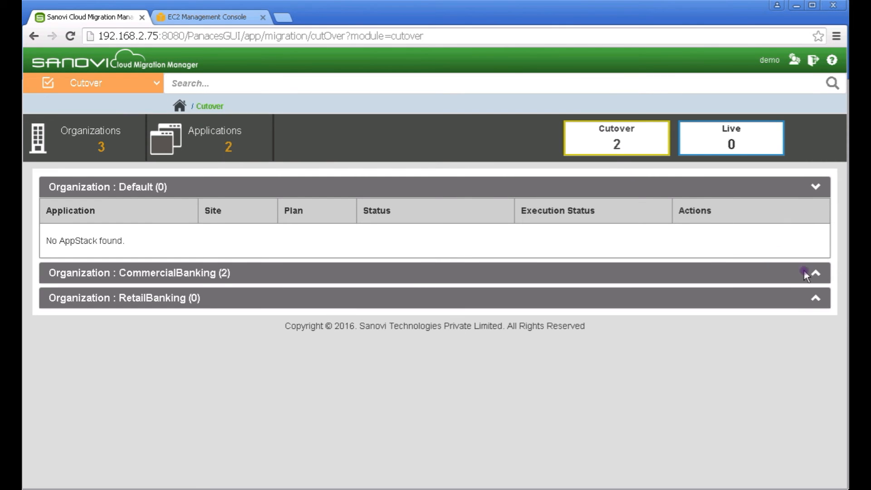
Follow DemoApp's cutover until Cloud Ready, then reload the EC2 instance list
left_click(816, 274)
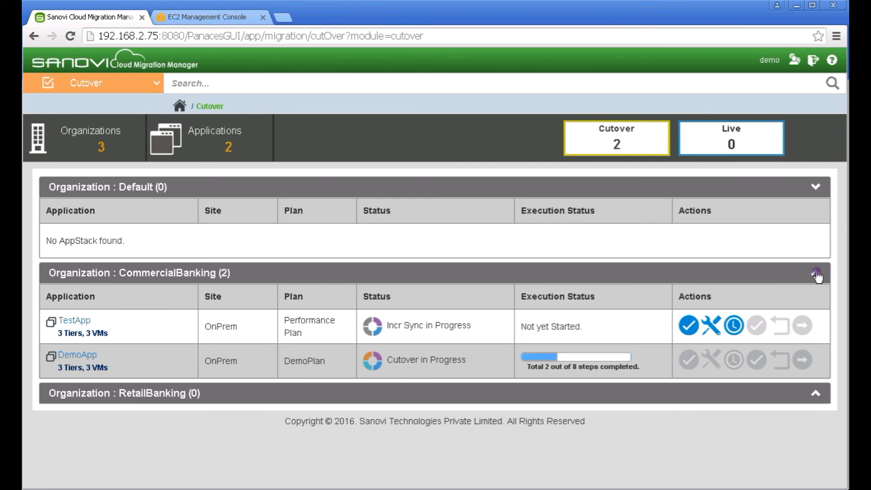
left_click(816, 276)
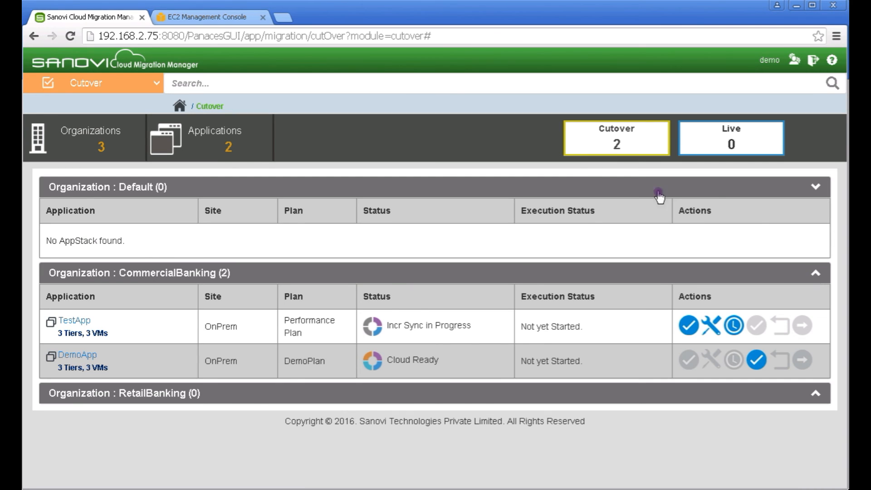
key("ctrl+Tab")
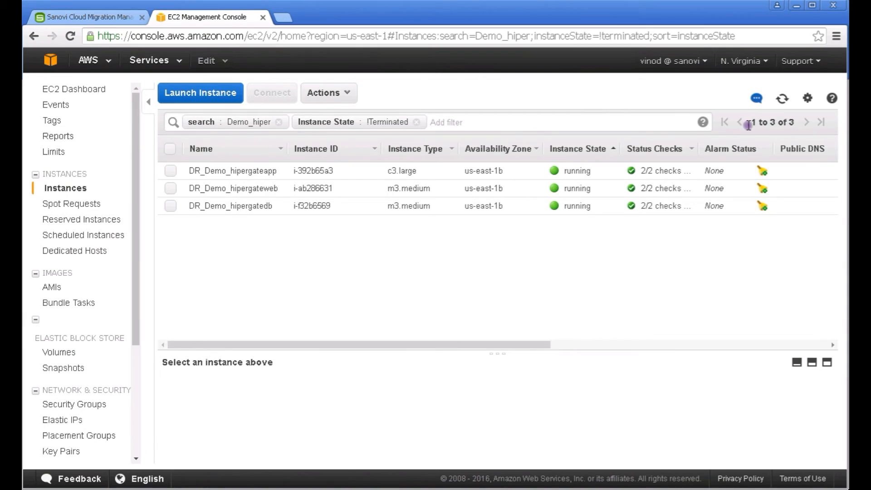
left_click(783, 99)
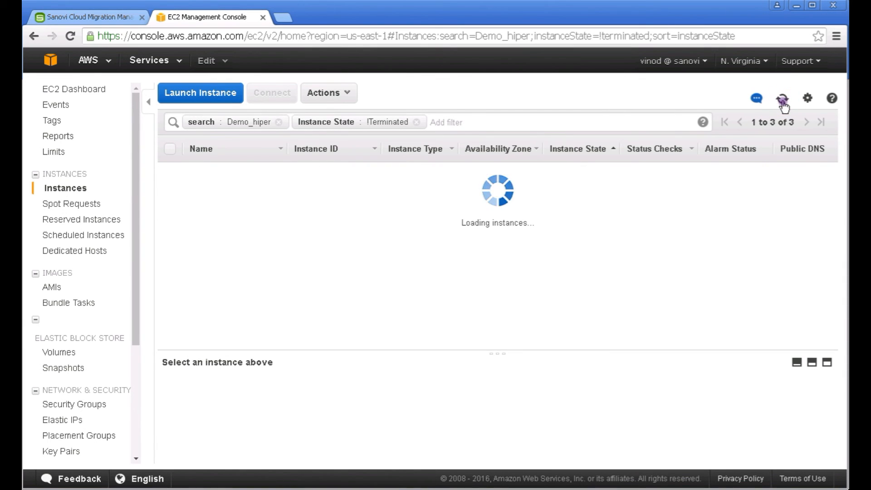